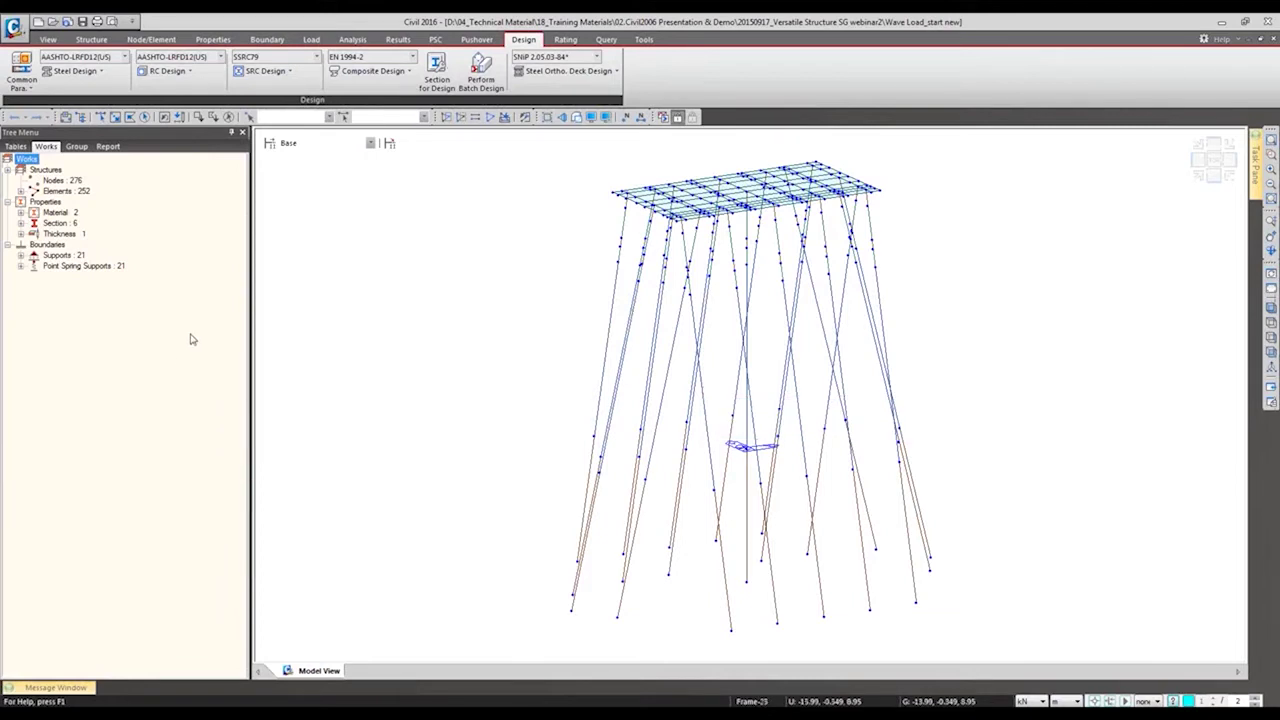
Expand the supports and point spring supports in the works tree and show the model with solid section shapes
left_click(21, 265)
left_click(21, 255)
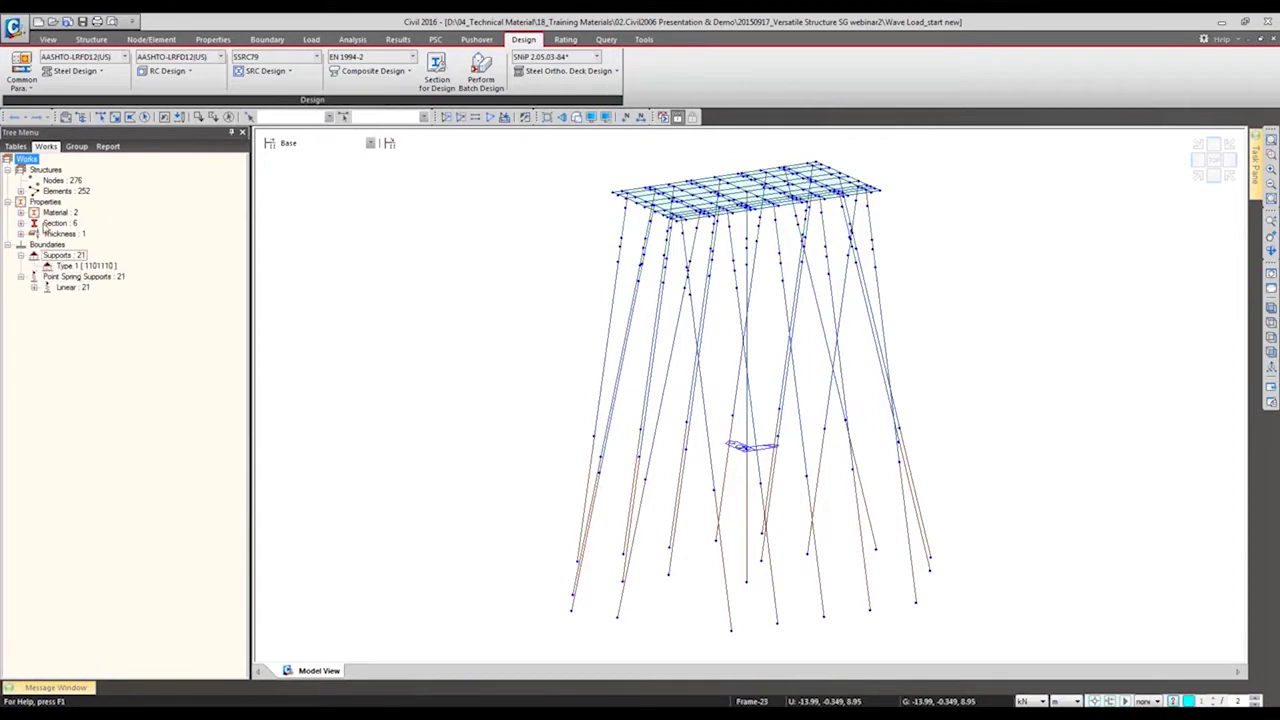
left_click(577, 117)
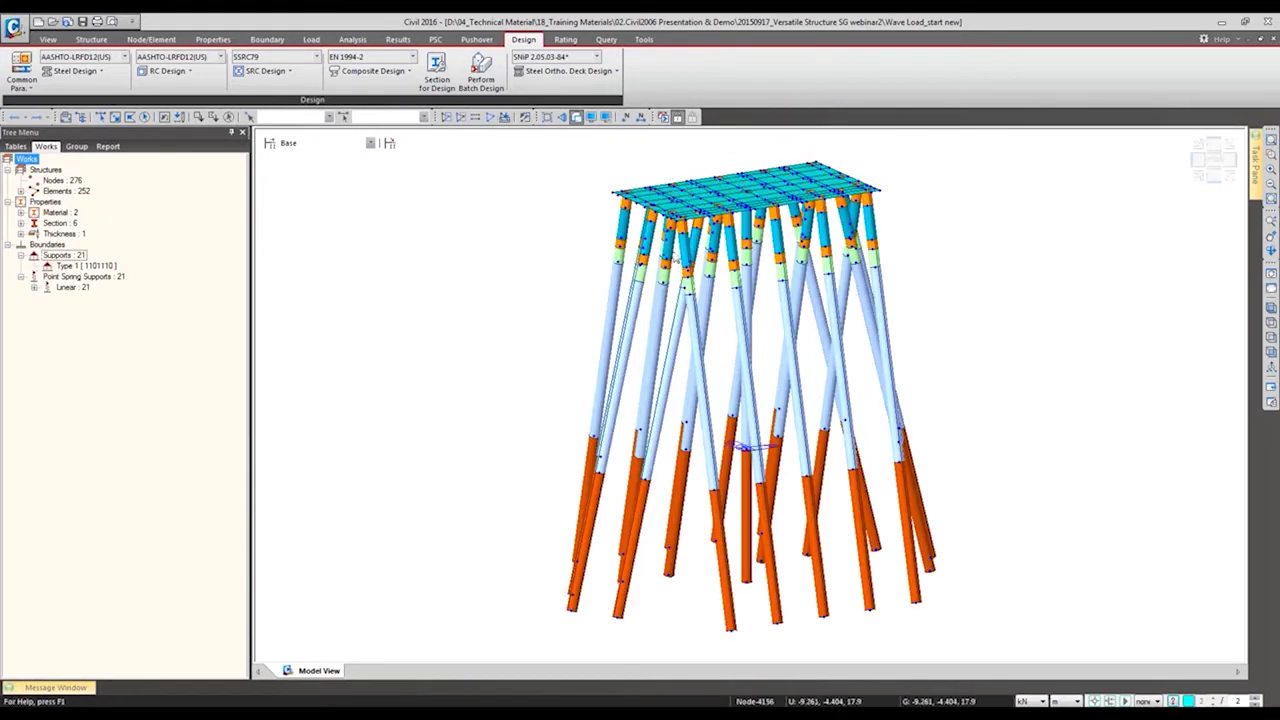
Highlight the beam elements and the elements assigned to the Concrete and Steel materials, and clear the selection
double_click(64, 191)
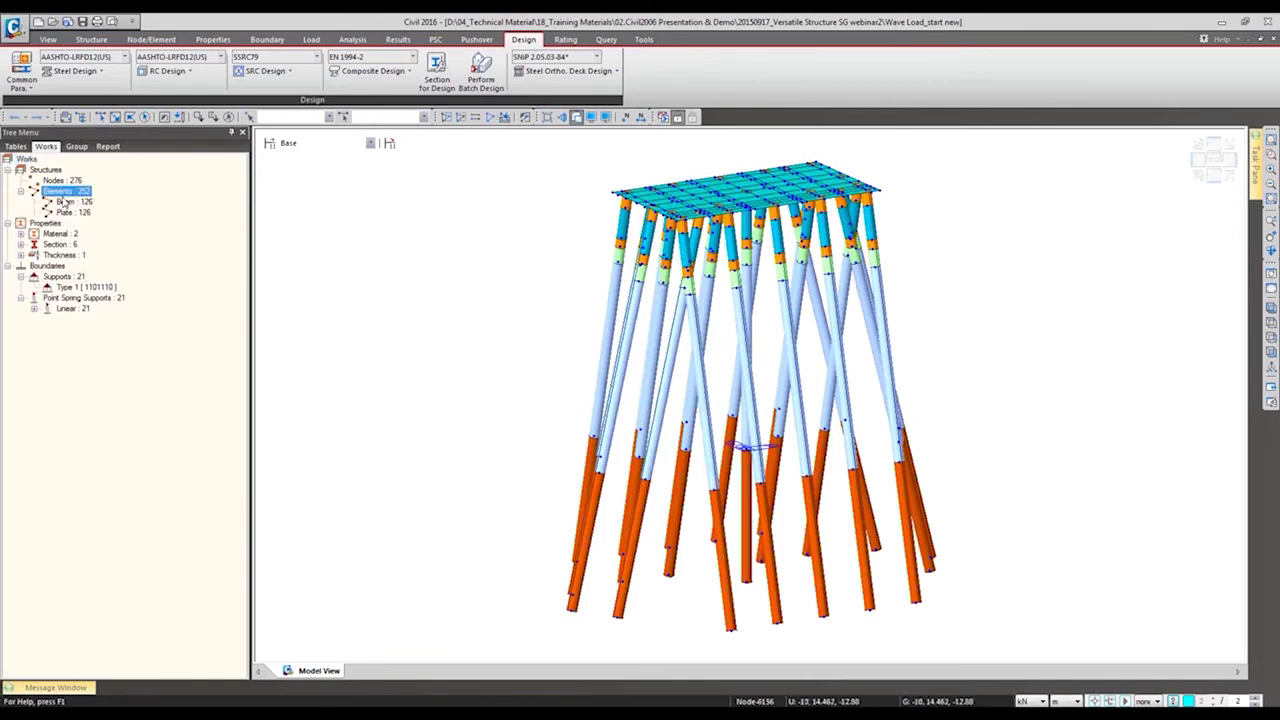
double_click(66, 202)
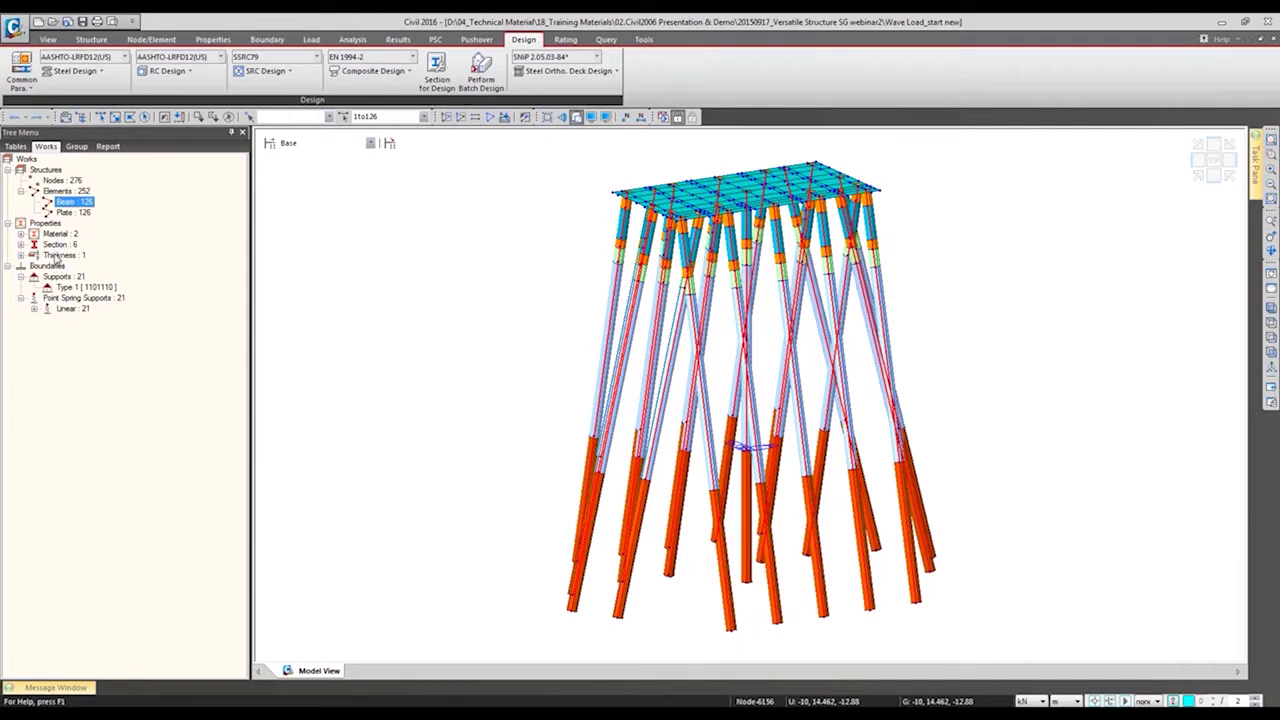
double_click(57, 234)
double_click(70, 245)
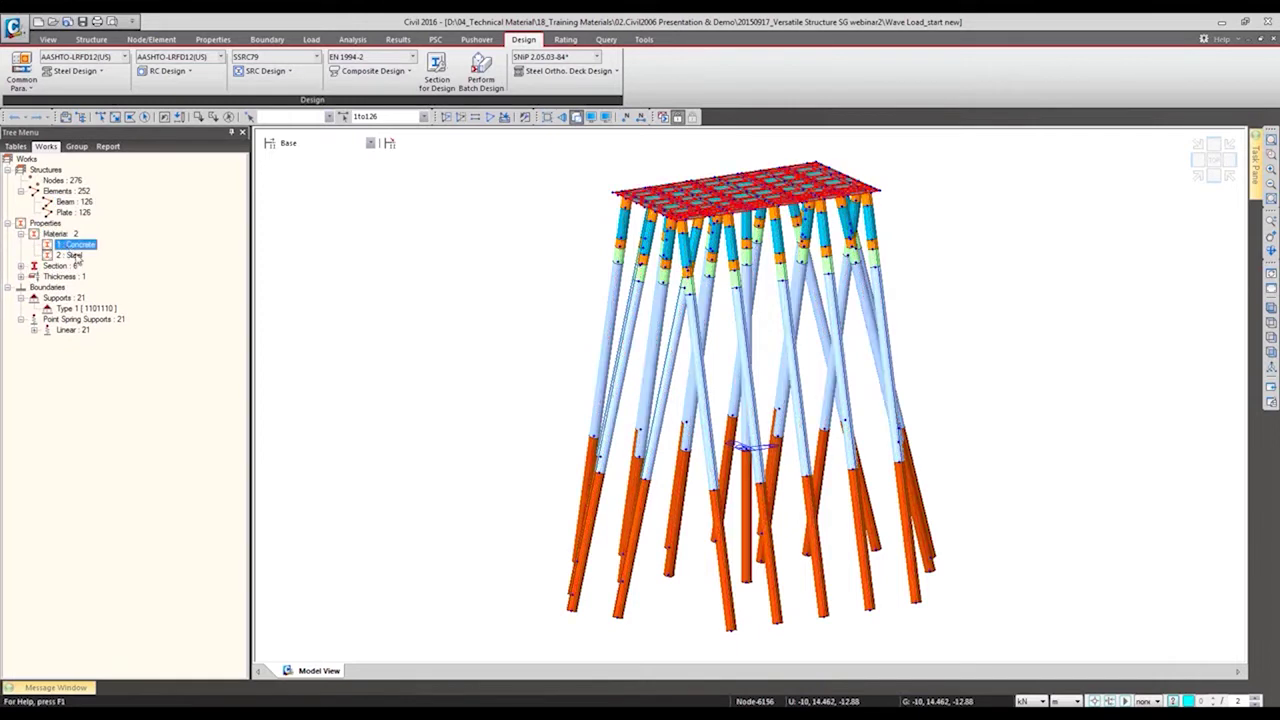
double_click(70, 256)
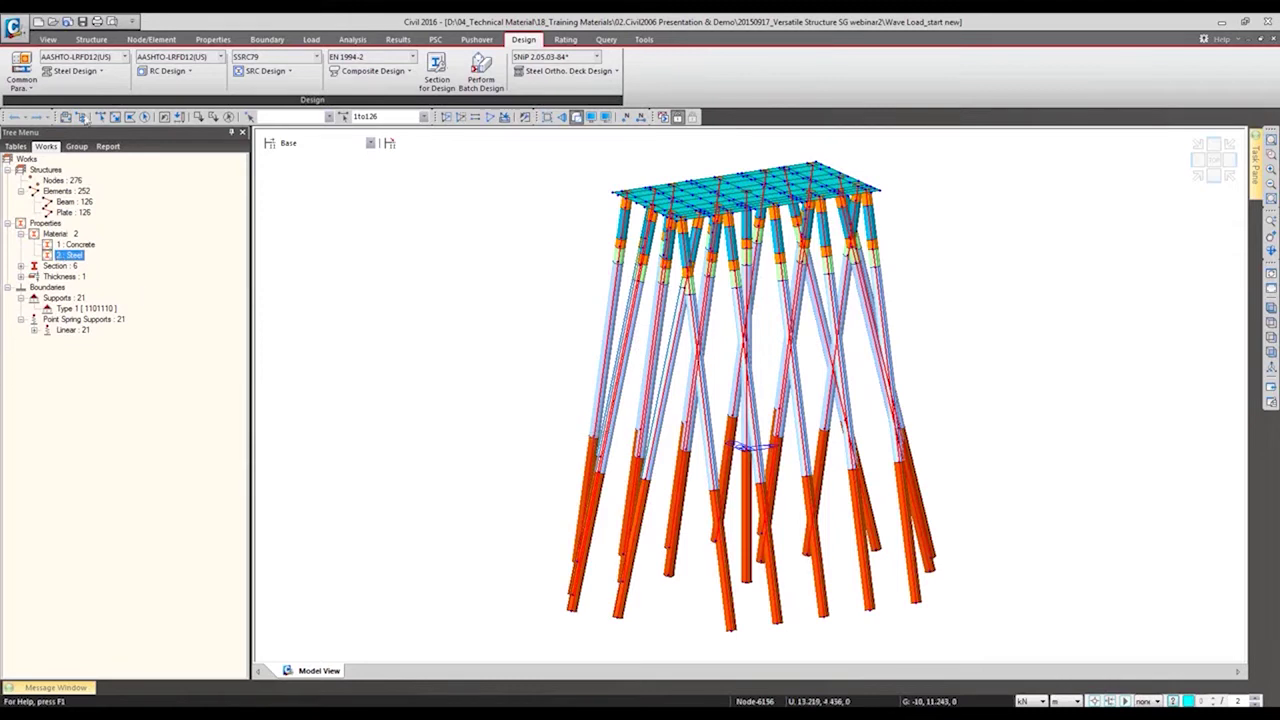
left_click(229, 117)
Highlight the elements assigned to each pile section from P01 to P06 in turn, and clear the selection
double_click(55, 266)
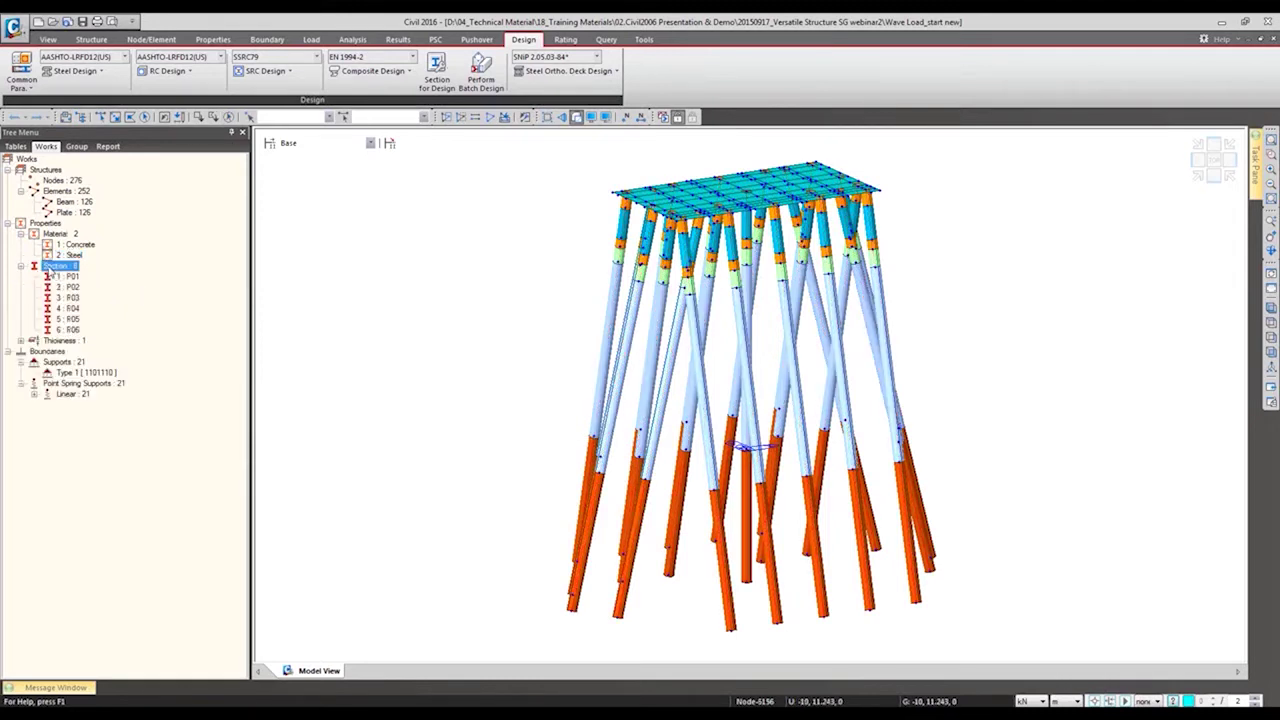
double_click(66, 276)
double_click(64, 288)
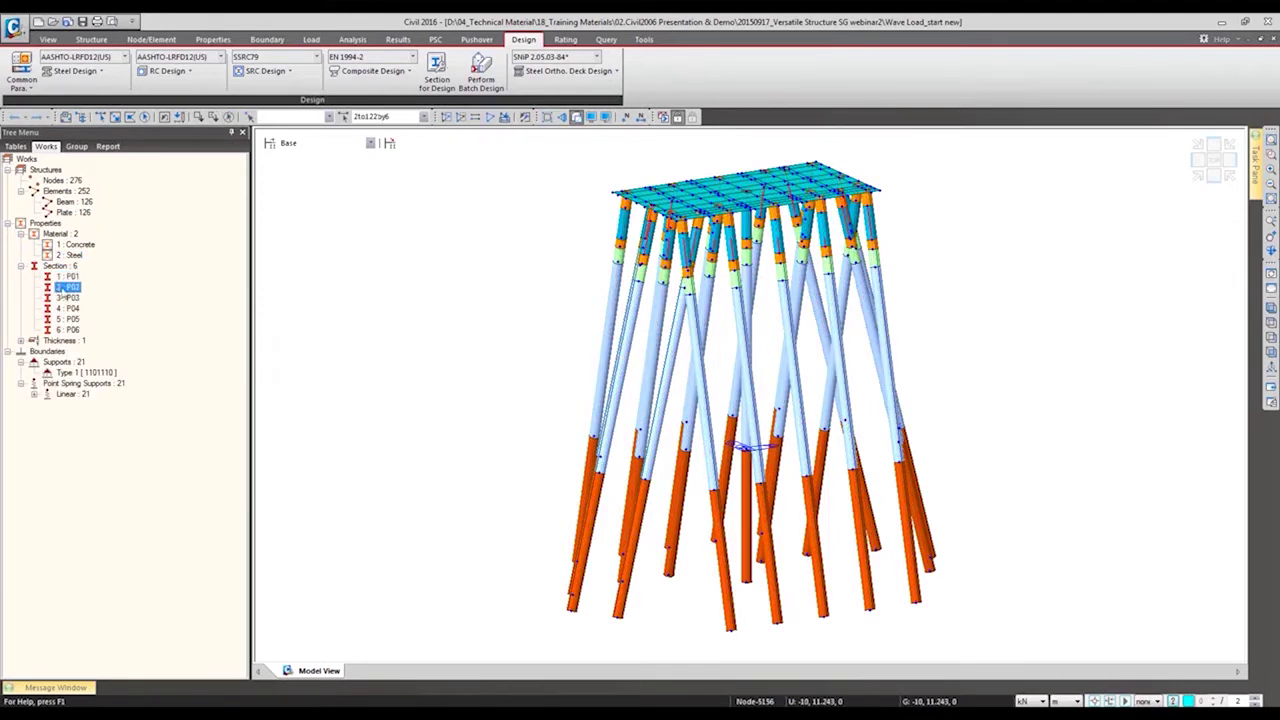
double_click(64, 299)
double_click(65, 309)
double_click(67, 319)
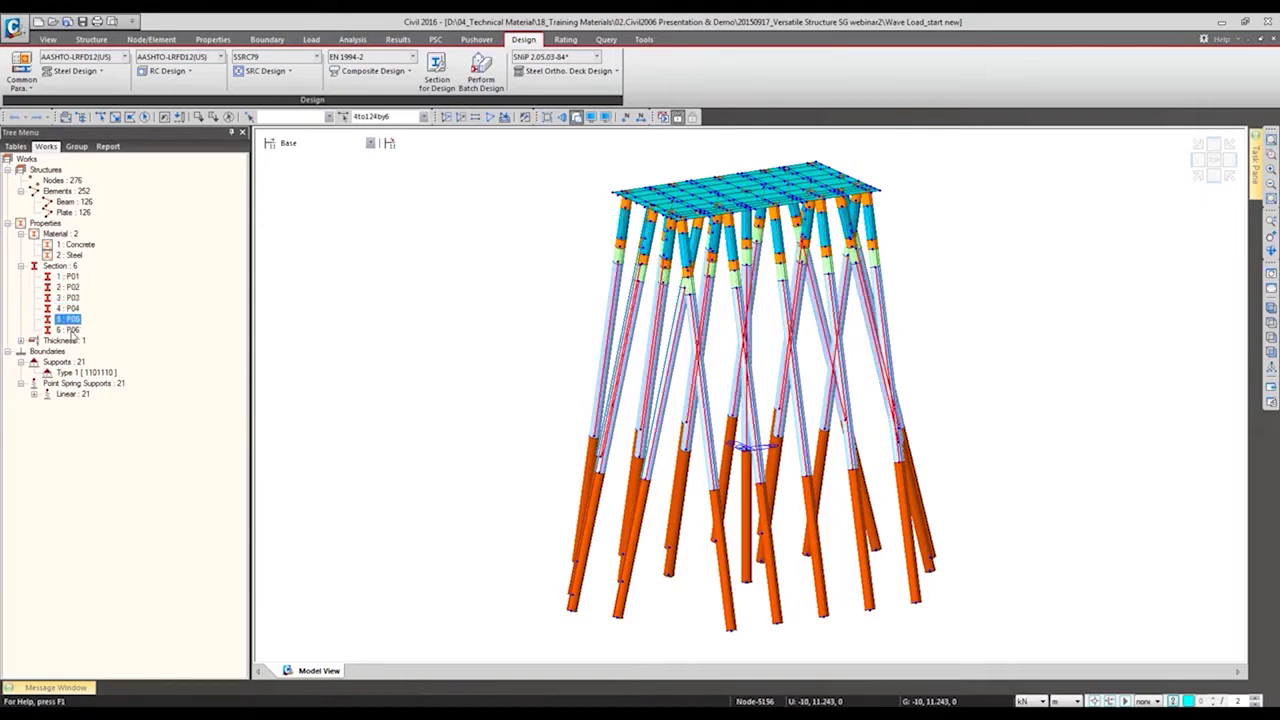
double_click(67, 329)
left_click(229, 117)
Display the Type 1 support symbols and the Type 1 linear point spring symbols on the model
left_click(63, 362)
right_click(75, 374)
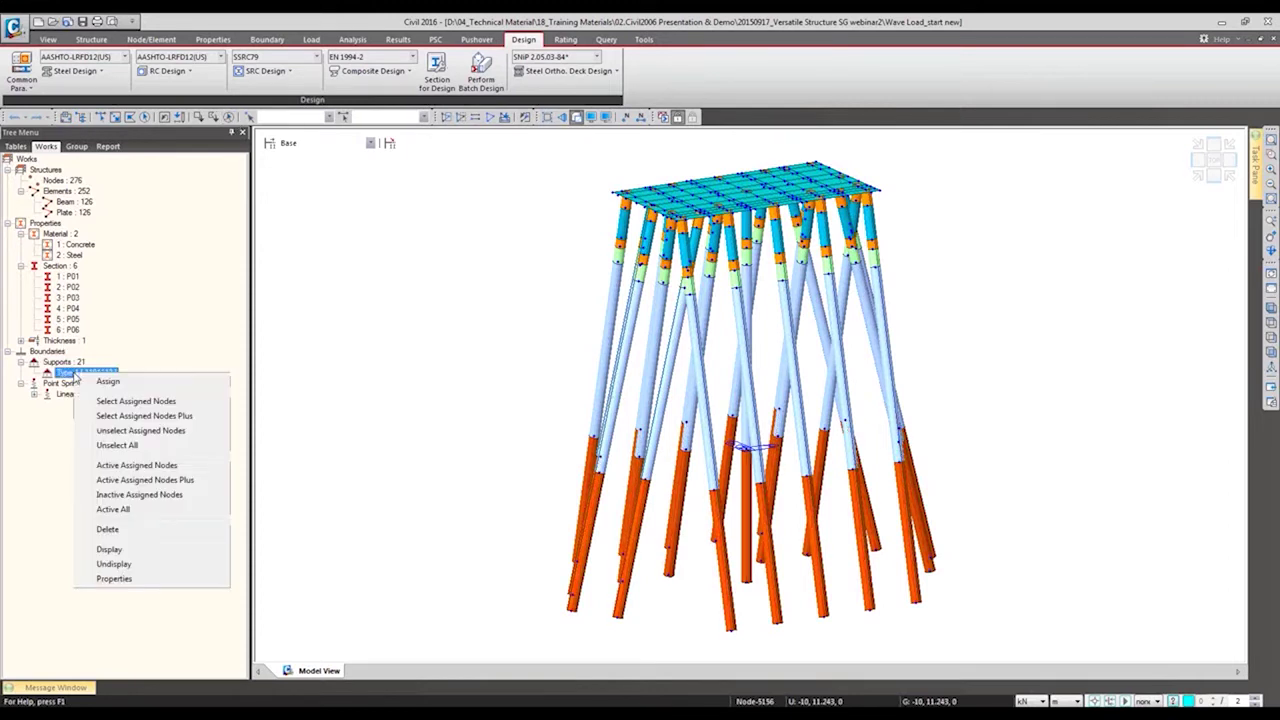
left_click(110, 550)
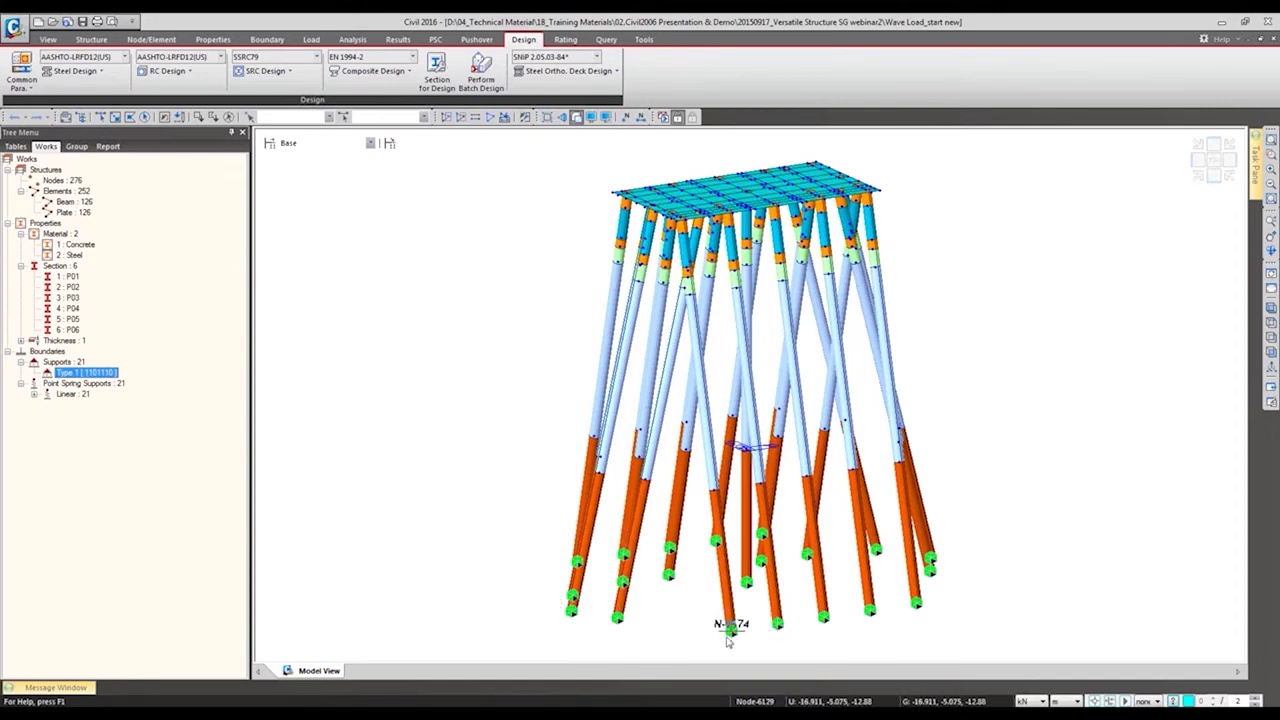
double_click(73, 394)
right_click(78, 405)
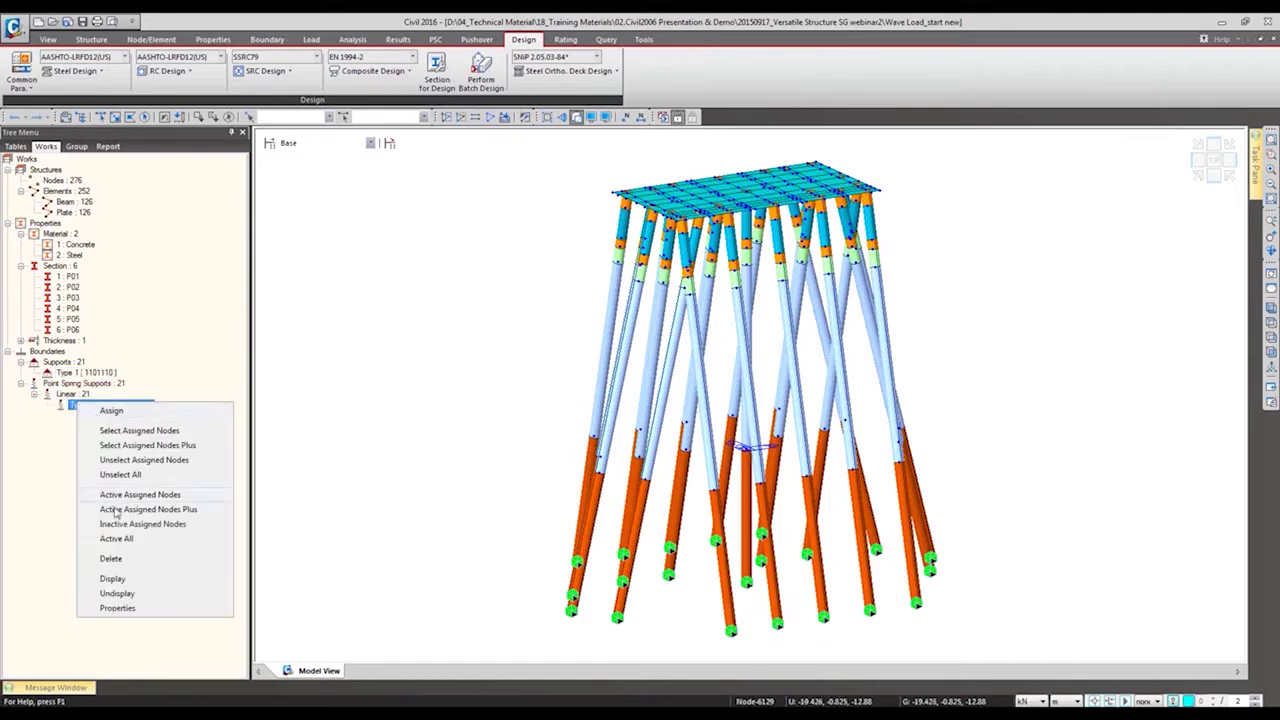
left_click(120, 579)
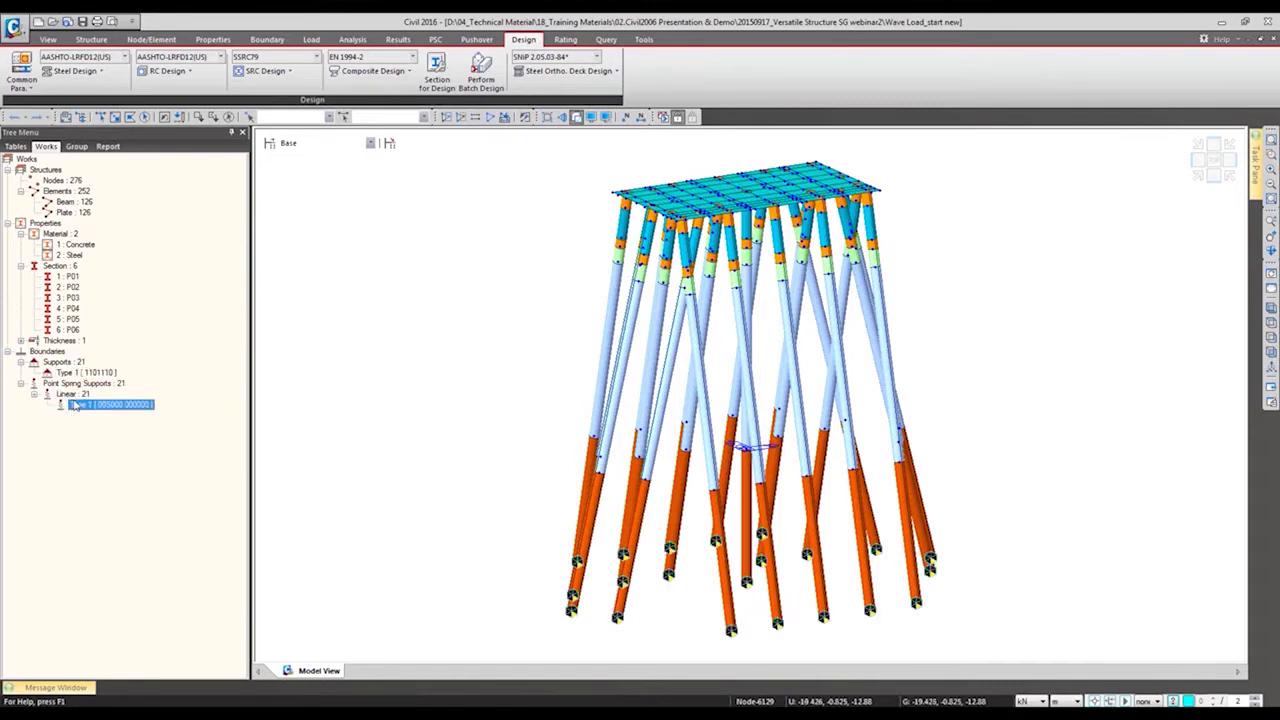
Examine the stiffness values in the point spring support table and return to the model view
right_click(72, 404)
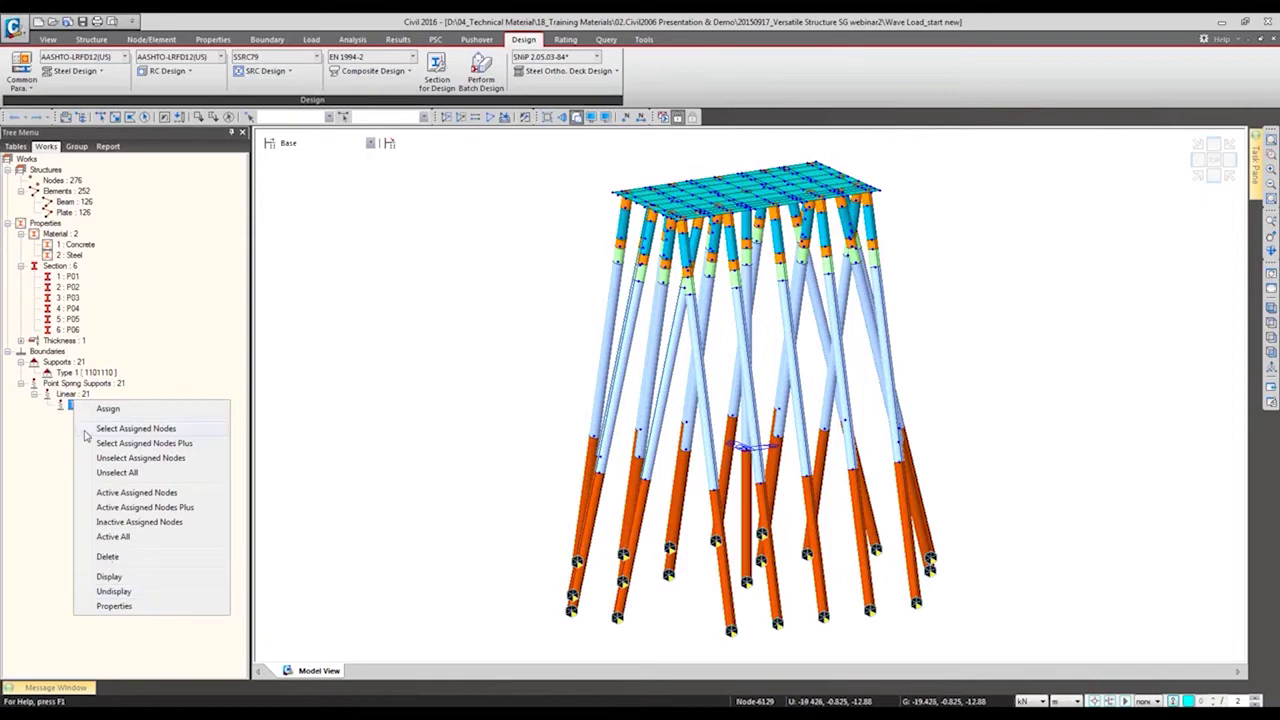
key("Escape")
right_click(88, 385)
left_click(104, 396)
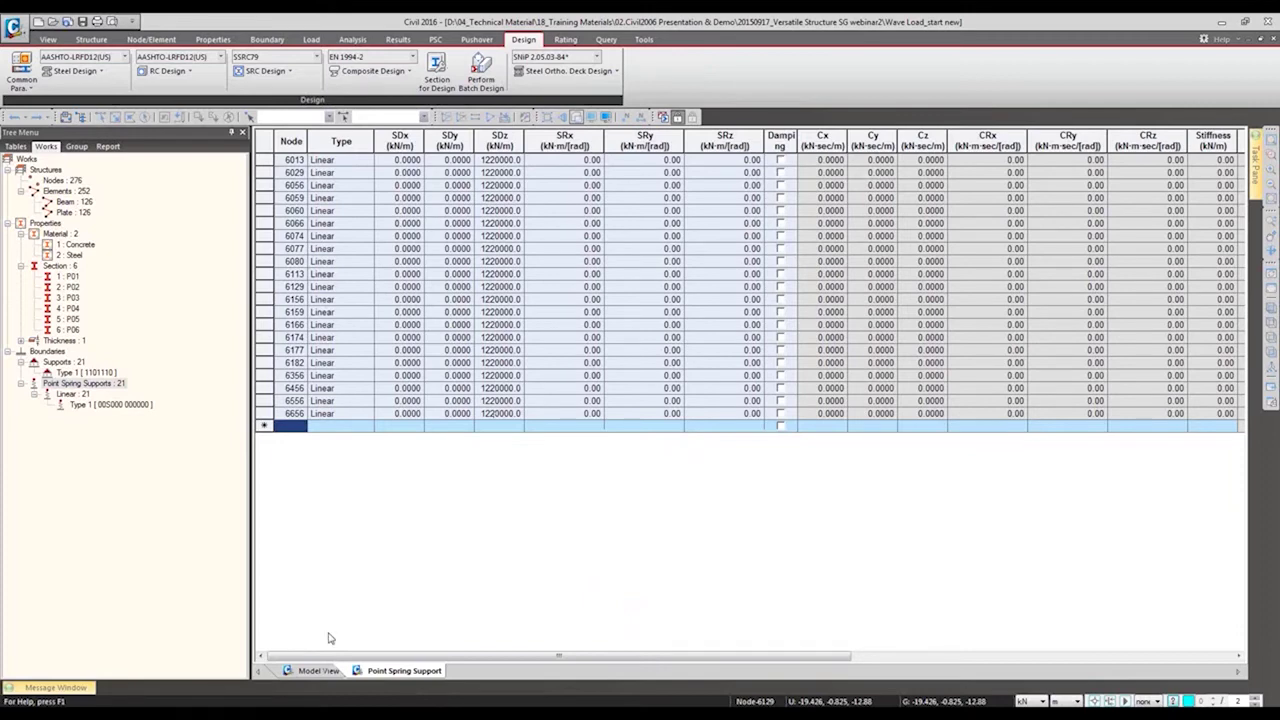
left_click(316, 671)
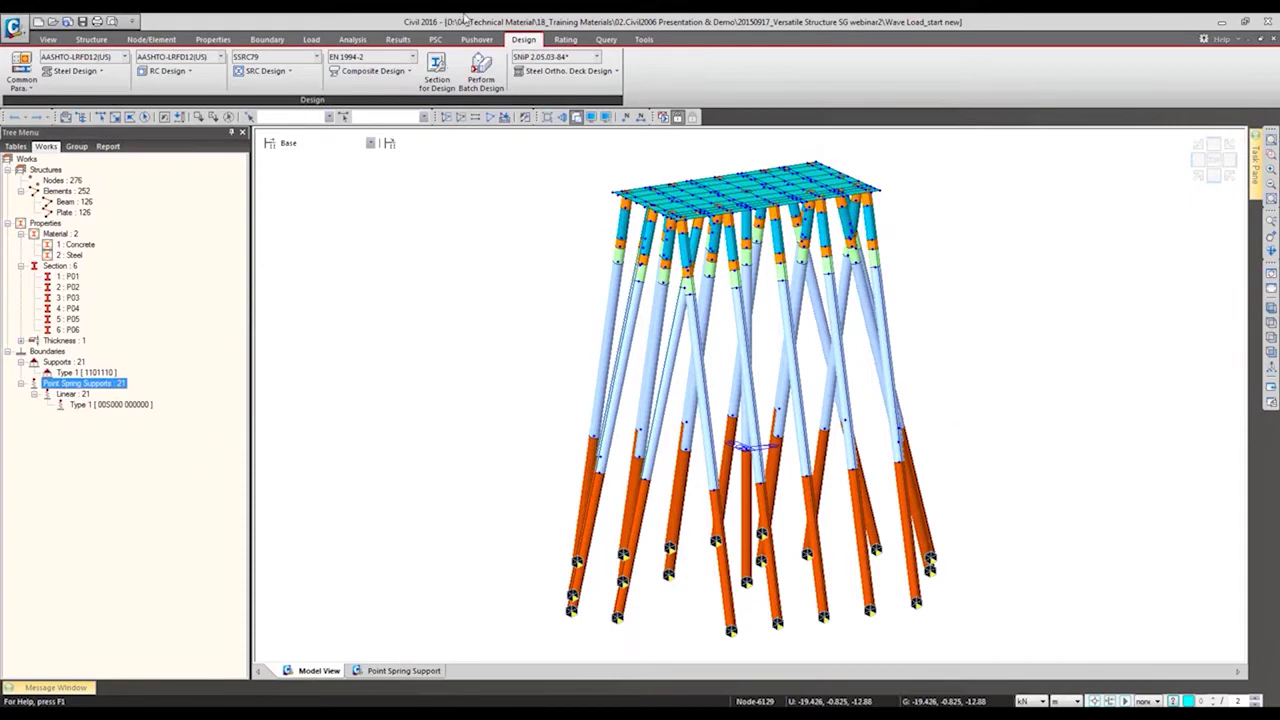
Add a new wave load parameter set from the settlement and miscellaneous loads and name it Wave Load
left_click(310, 40)
left_click(188, 58)
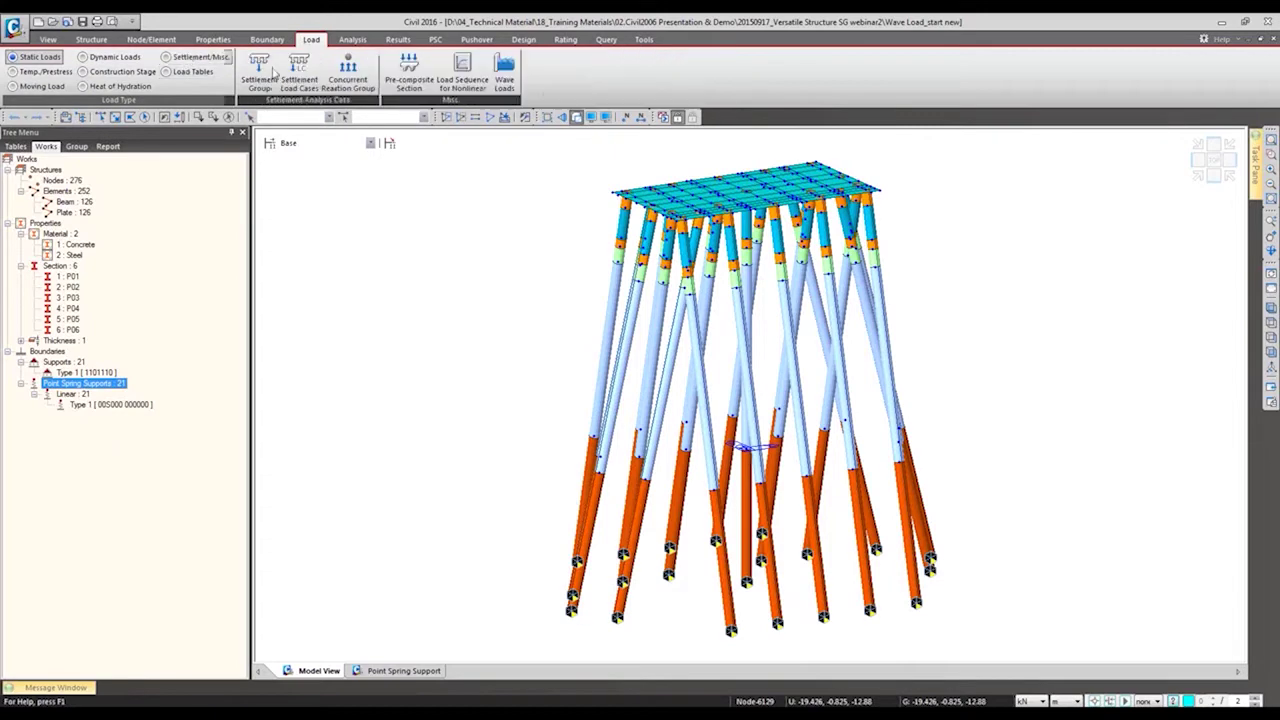
left_click(505, 74)
left_click(254, 77)
left_click_drag(122, 186, 490, 125)
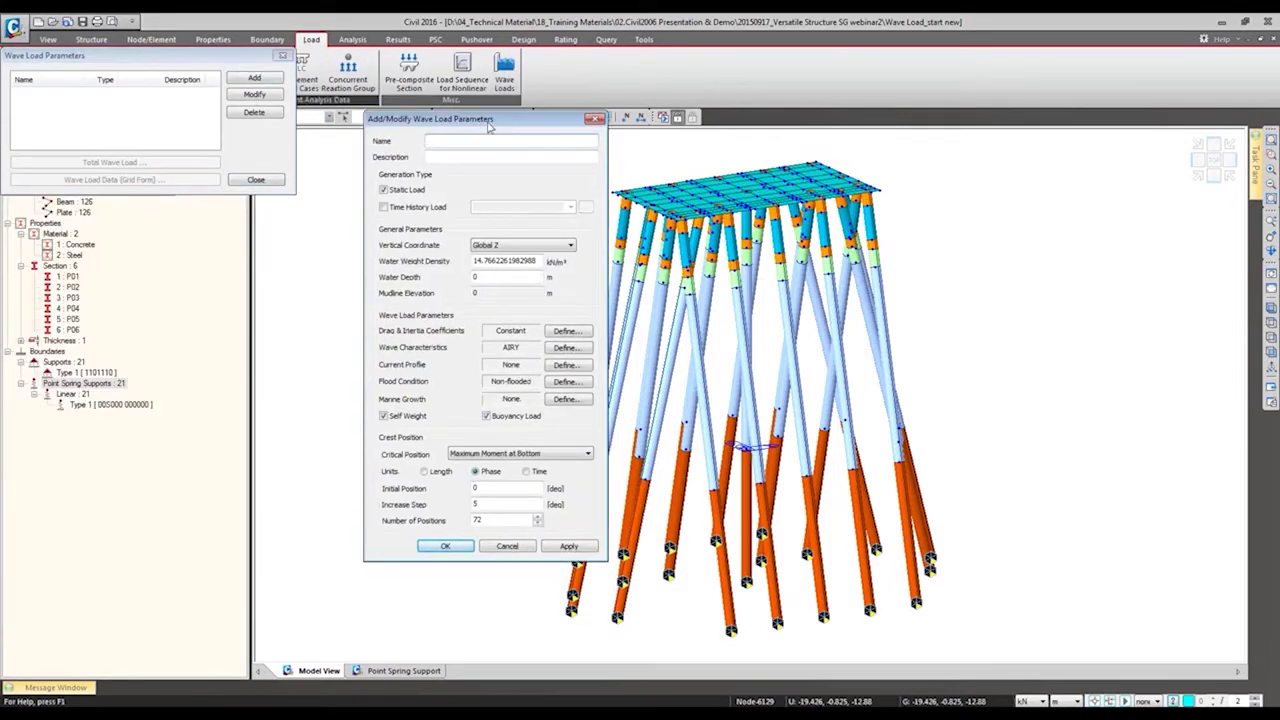
type("Wave Load")
Enable time history load generation and add a linear modal transient time history load case named TH
left_click(406, 208)
left_click(594, 208)
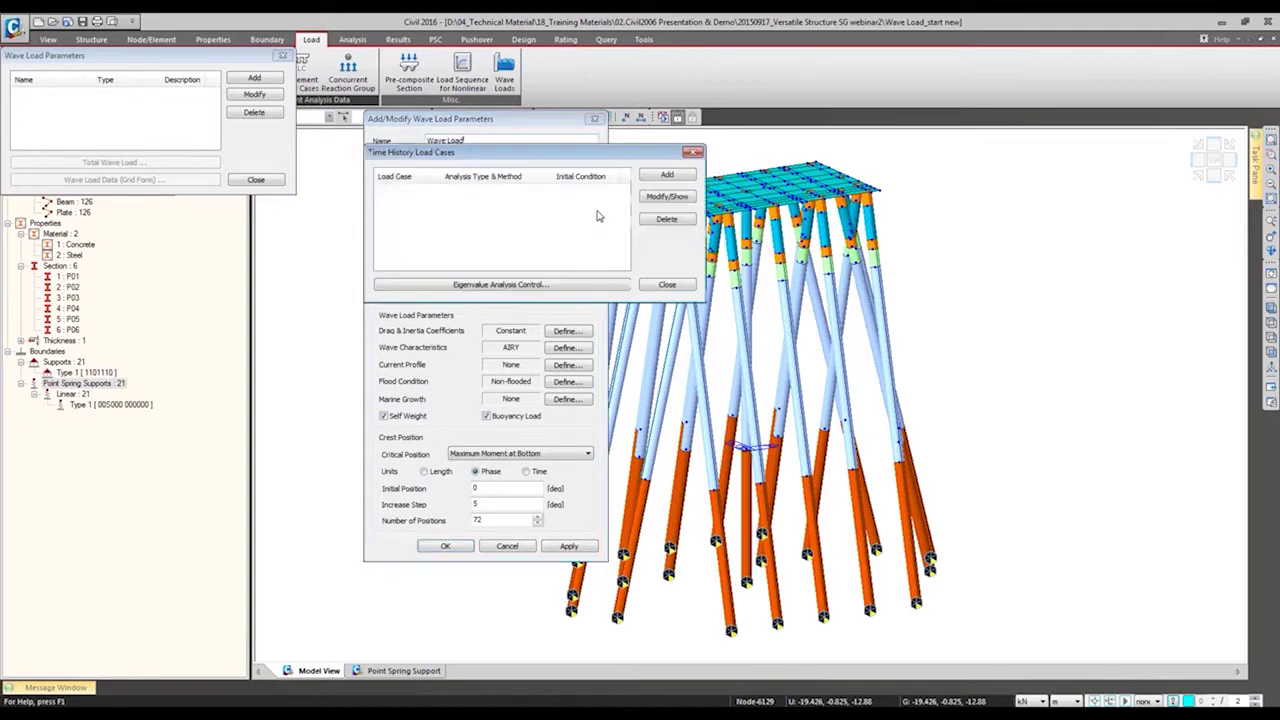
left_click(667, 176)
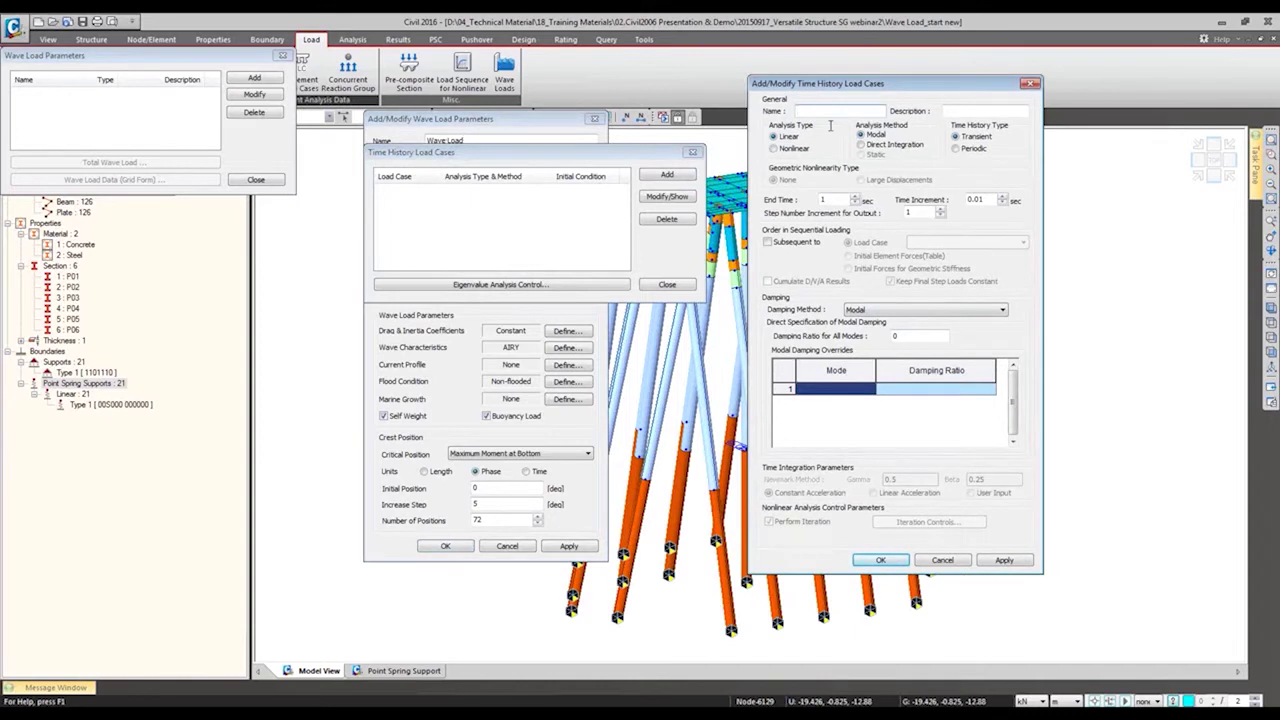
left_click(827, 113)
type("TH")
double_click(822, 200)
left_click(880, 560)
left_click(667, 284)
Set the water weight density to 1.03 kN/m³ and the water depth to 21.42 m
double_click(513, 261)
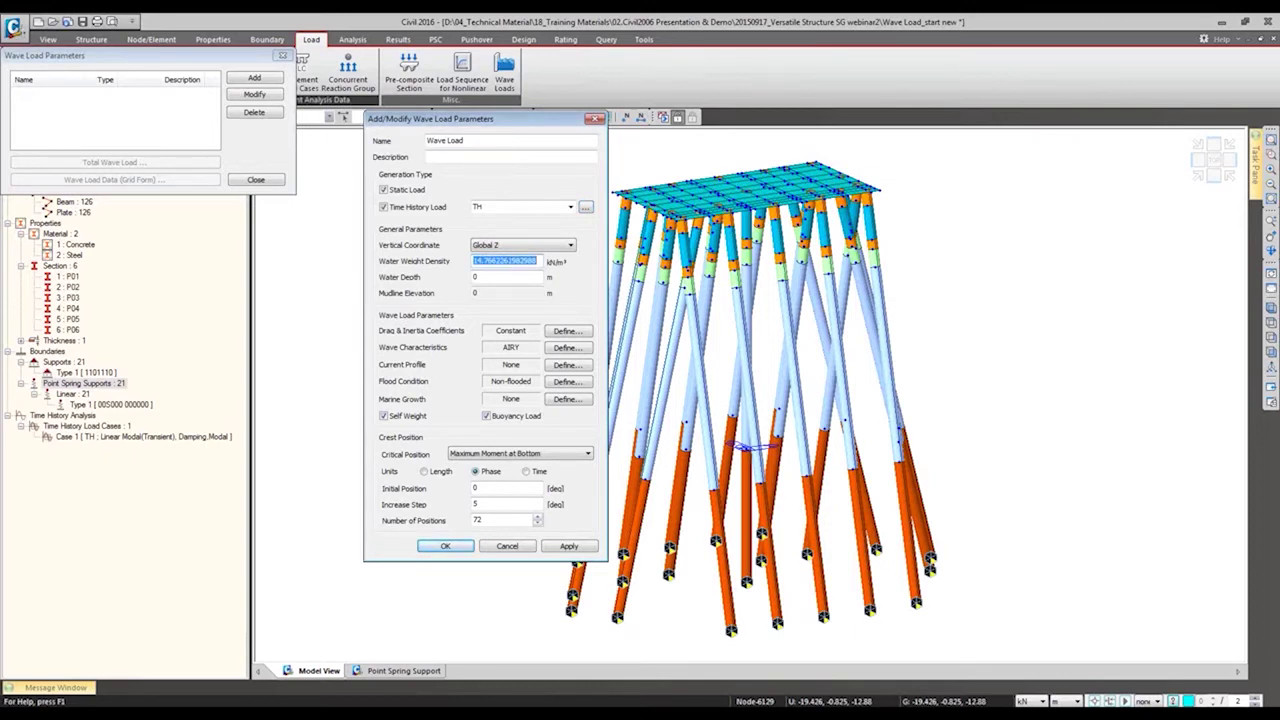
type("1.03")
key("Tab")
type("21")
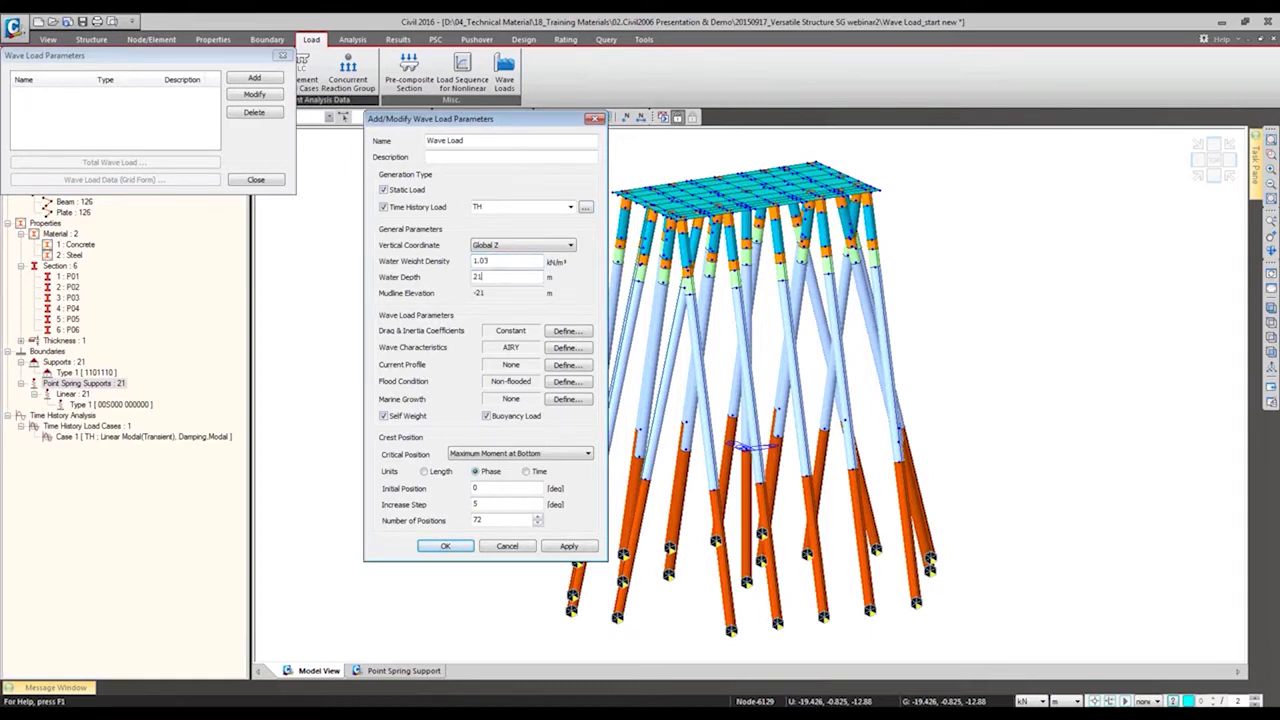
type(".42")
Define constant drag and inertia coefficients, setting the drag coefficient to 1 and the tangential drag coefficient to 1.2
left_click(566, 331)
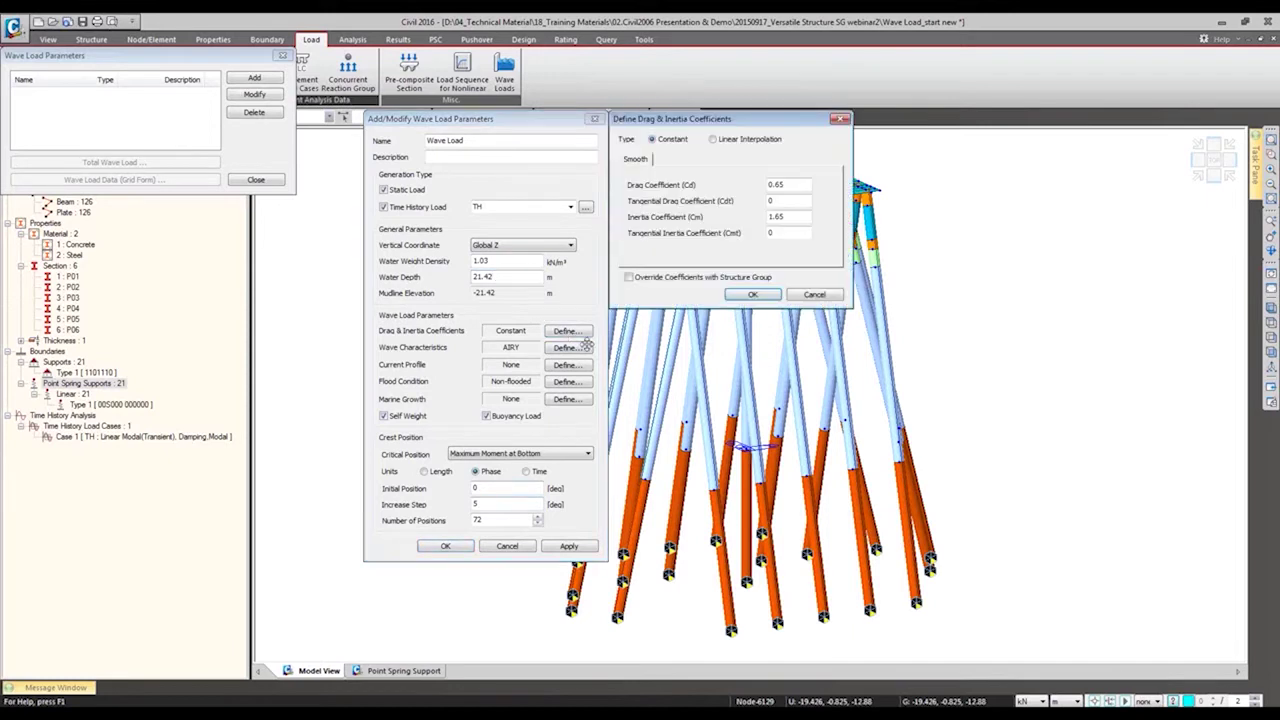
left_click_drag(708, 165, 717, 166)
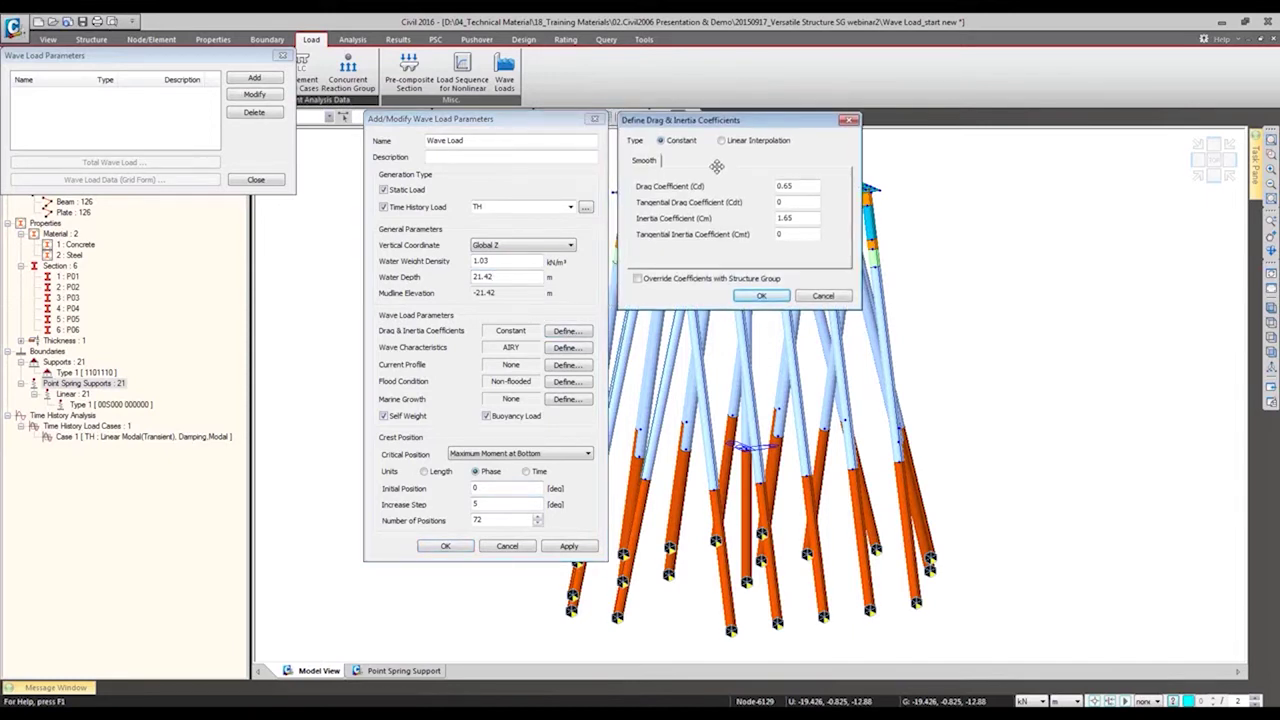
double_click(812, 185)
type("1.")
key("Tab")
type("1.2")
left_click(761, 295)
Set the wave characteristic type to Stream Function w/ Current Effect with function order 1 and wave direction 223 degrees
left_click(567, 347)
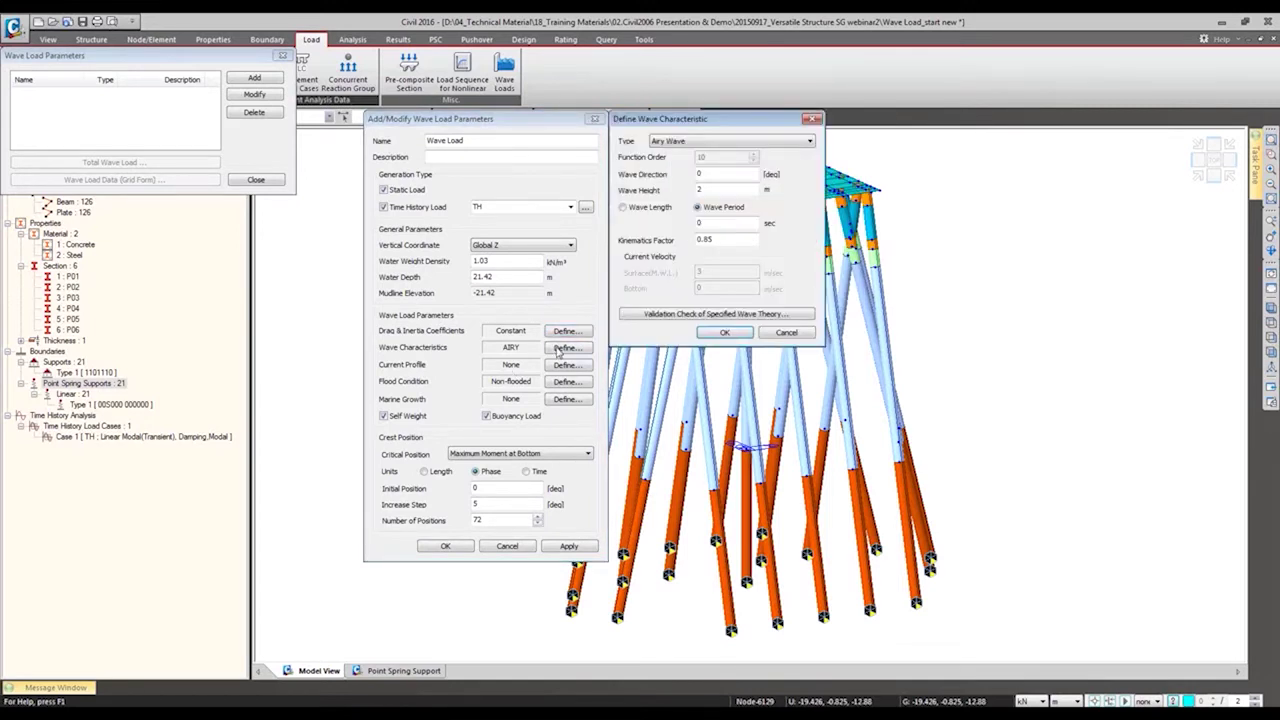
left_click(690, 145)
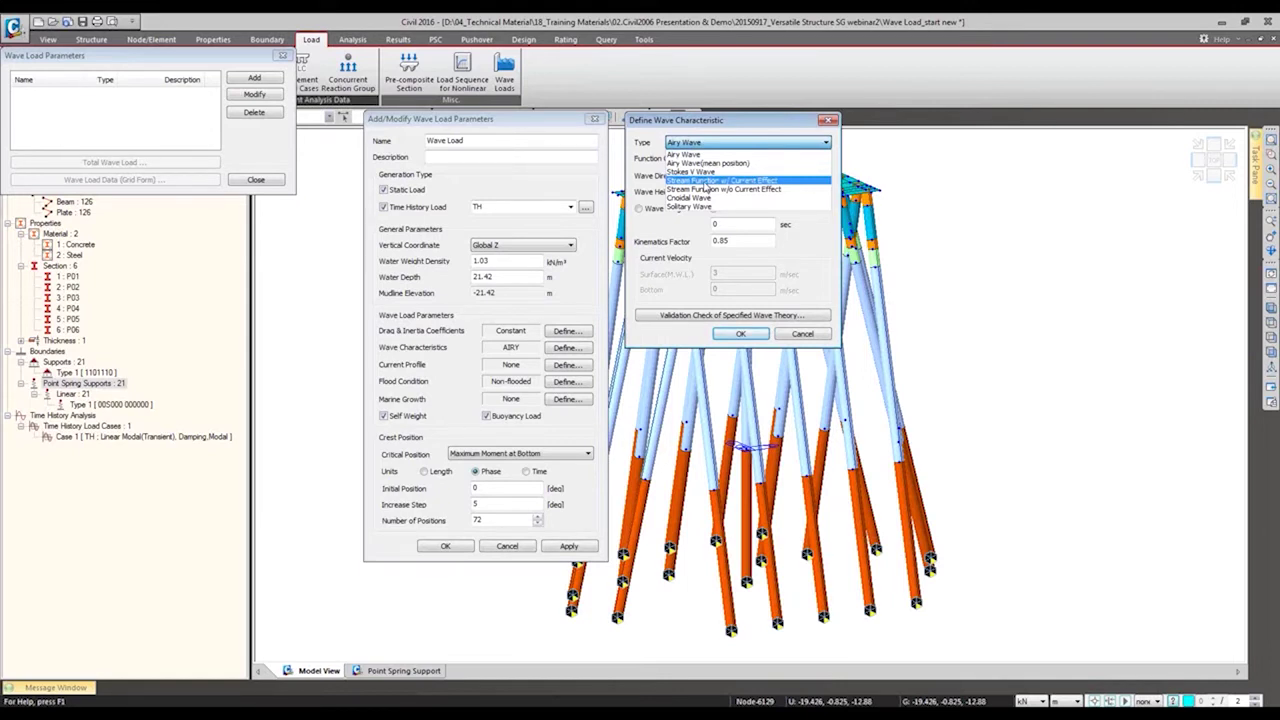
left_click(720, 180)
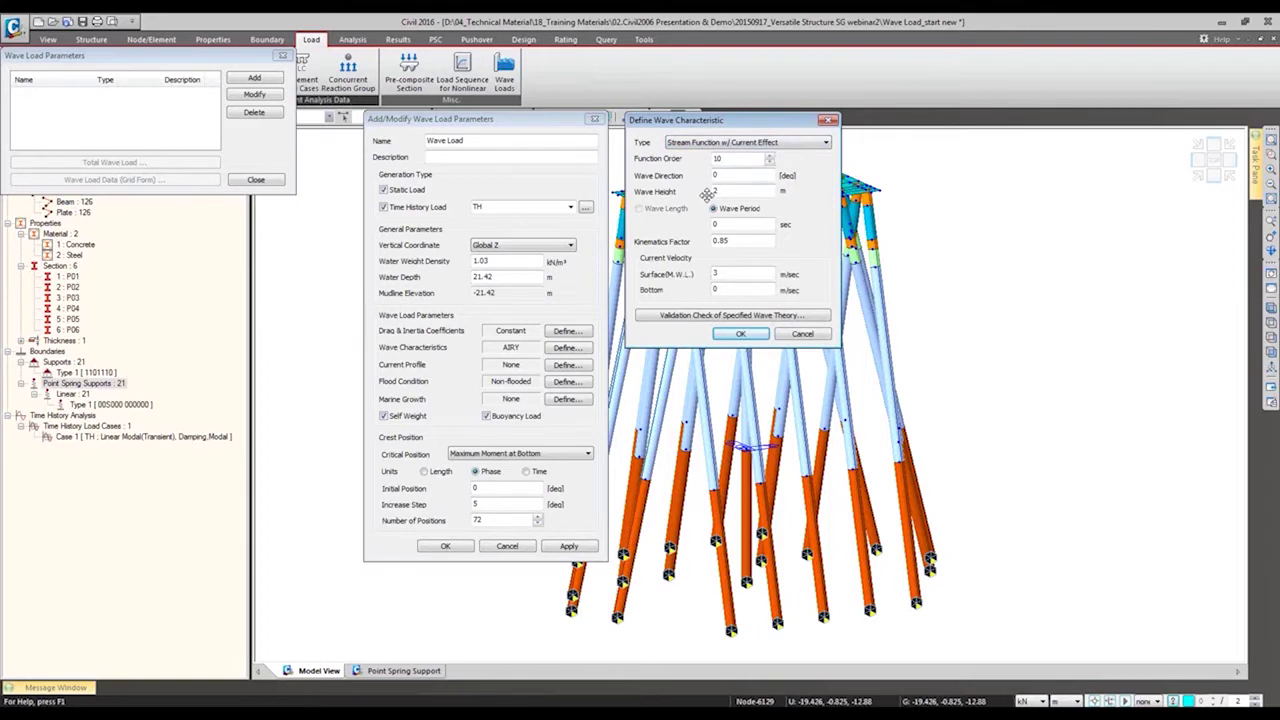
double_click(717, 158)
type("1")
key("Tab")
type("223")
Set the wave height to 2.12 m, the wave period to 6.541 sec, and the surface and bottom current velocities to 1.1 m/sec
key("Tab")
type(".12")
key("Tab")
type("6.541")
key("Tab")
type("0")
key("Tab")
type("1.1")
key("Tab")
type("1.1")
Run the validation check of the specified wave theory and accept the wave characteristics
left_click(692, 316)
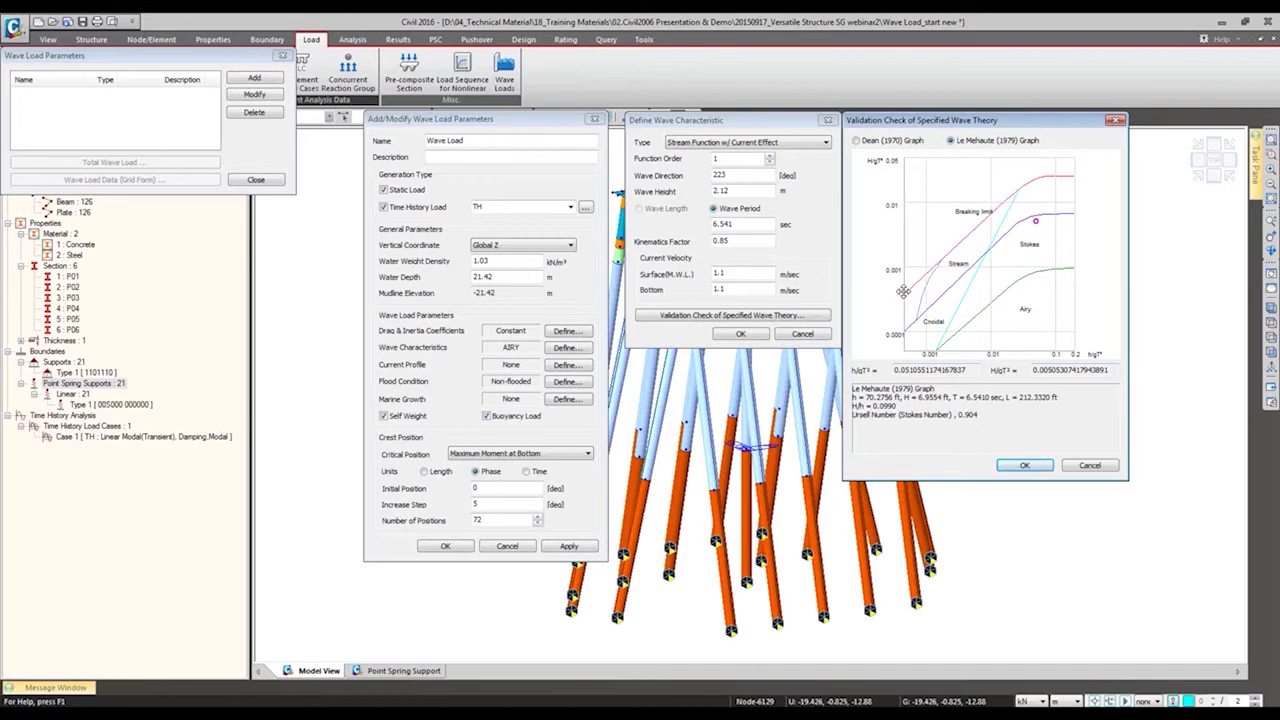
left_click(1024, 465)
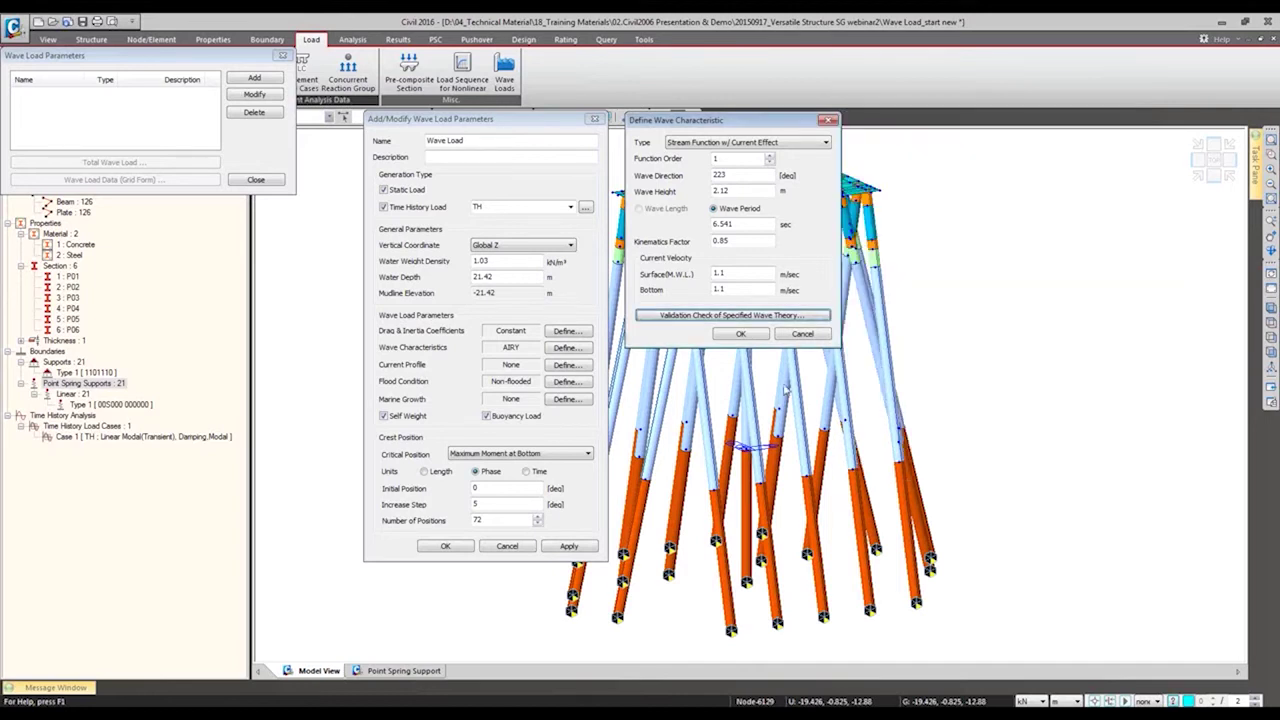
left_click(750, 336)
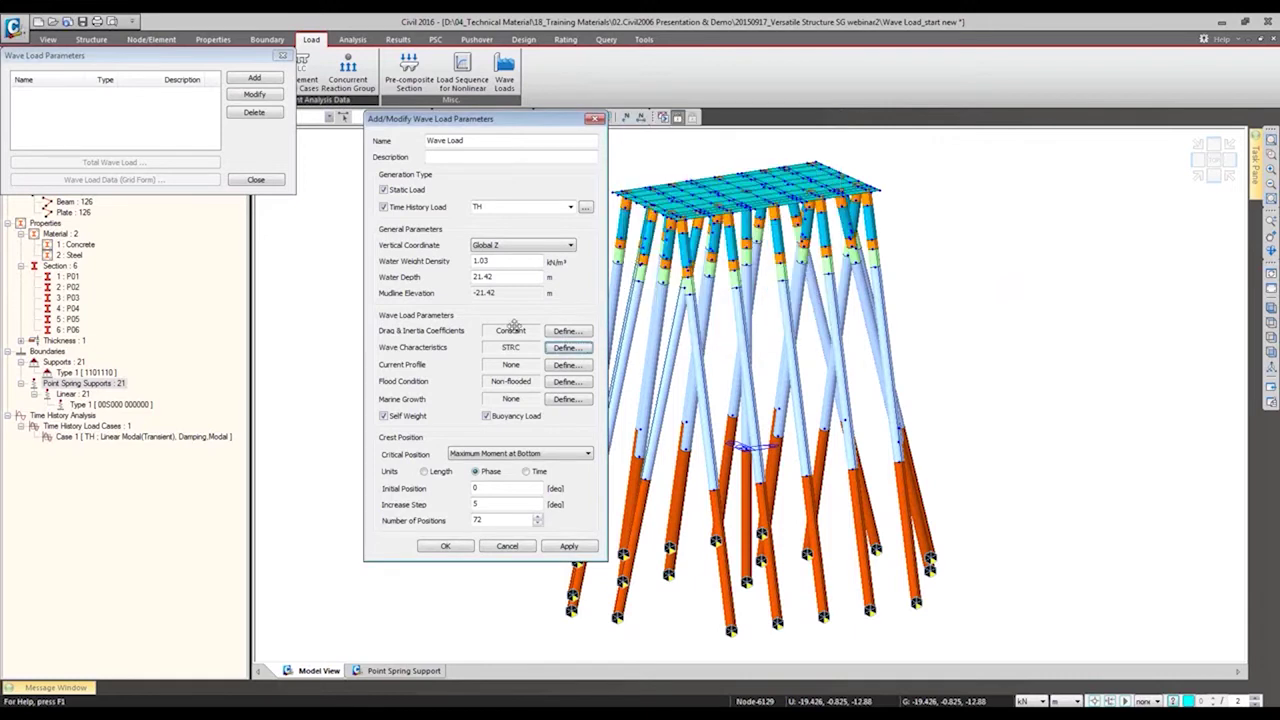
Define a current profile with direction 211 degrees and a first point at elevation 0 m with velocity 1.1 m/sec
left_click(570, 365)
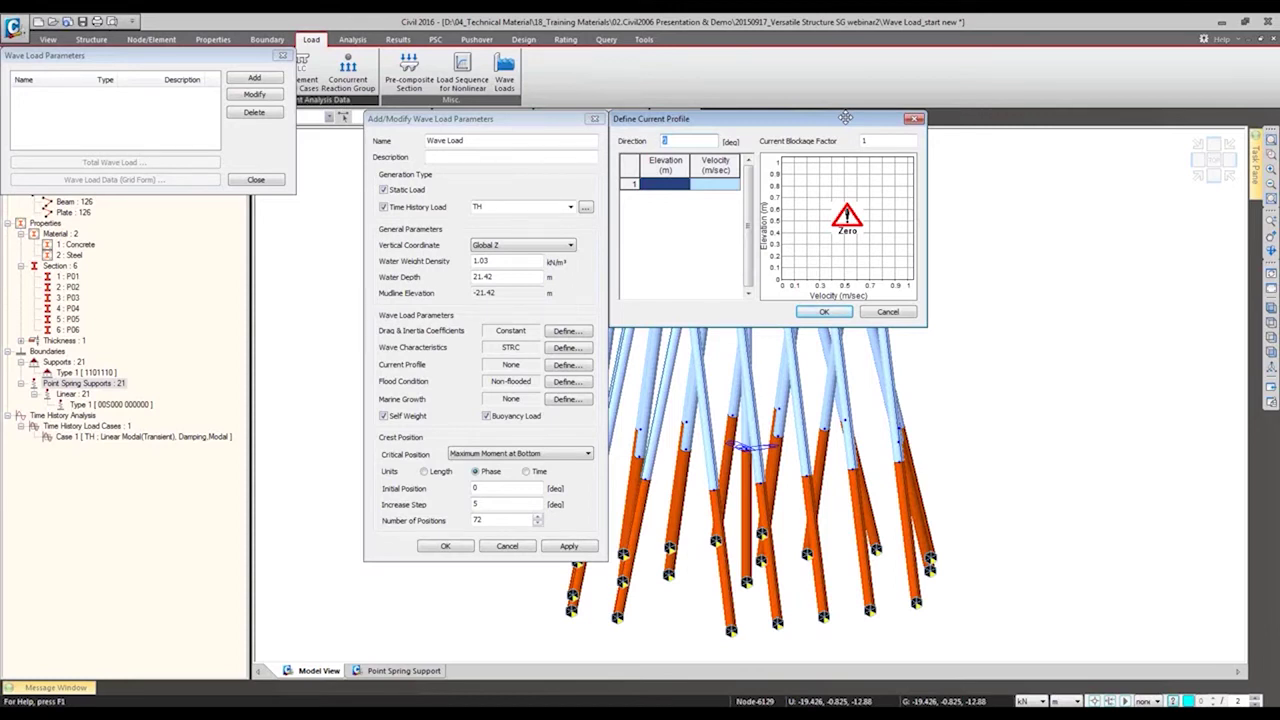
type("211")
left_click(667, 185)
left_click(713, 186)
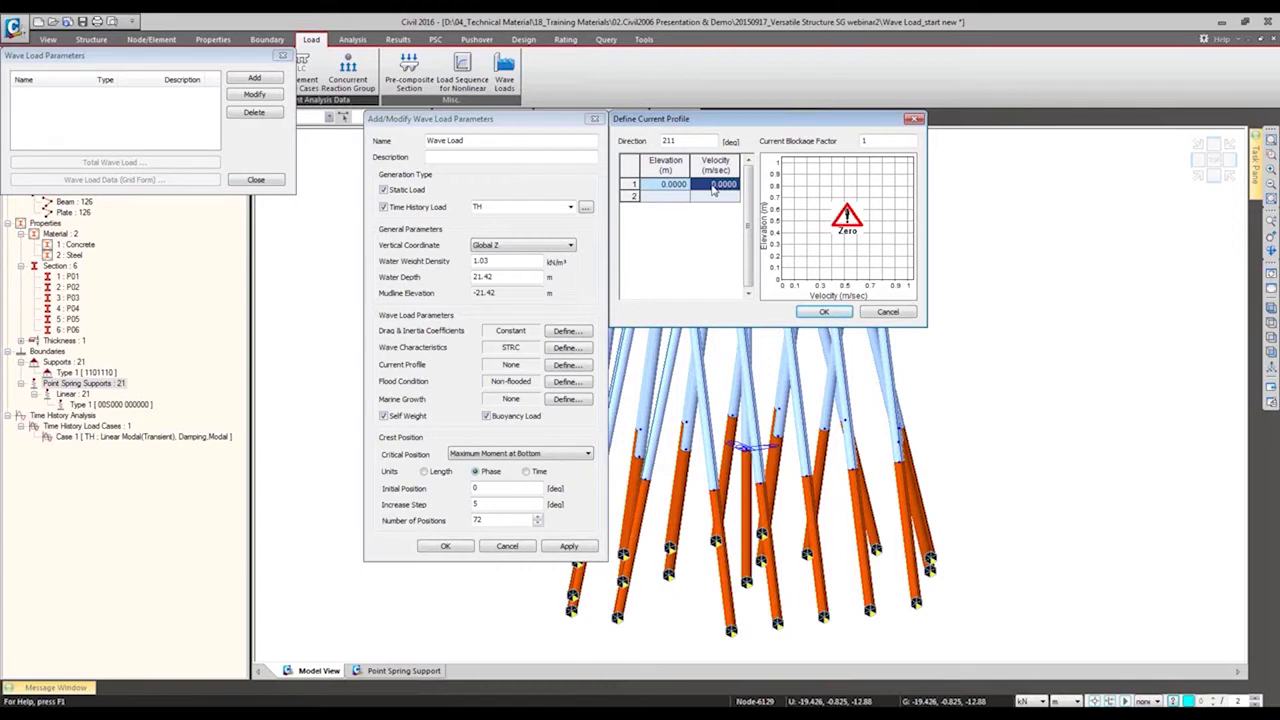
type("1.1")
Add a second current profile point at elevation 21.42 m with velocity 1.1 m/sec and accept the profile
left_click(674, 197)
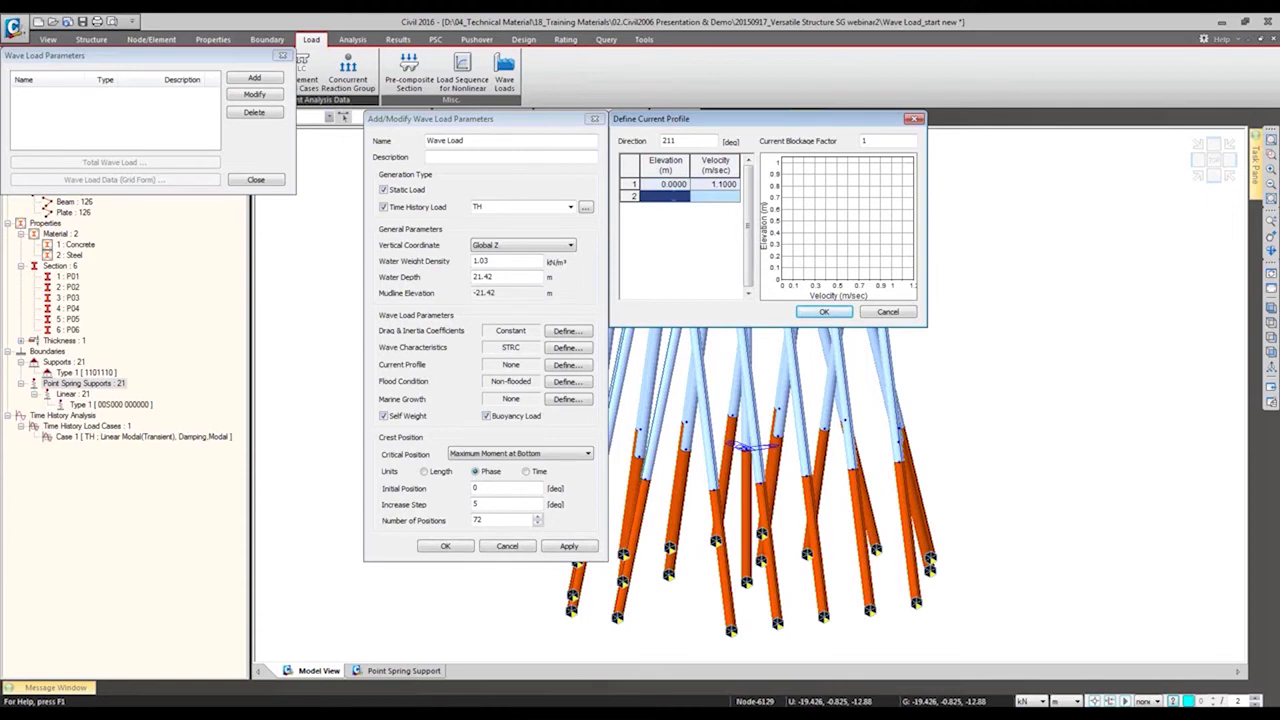
type("21.42")
left_click(710, 197)
type("1.1")
key("Return")
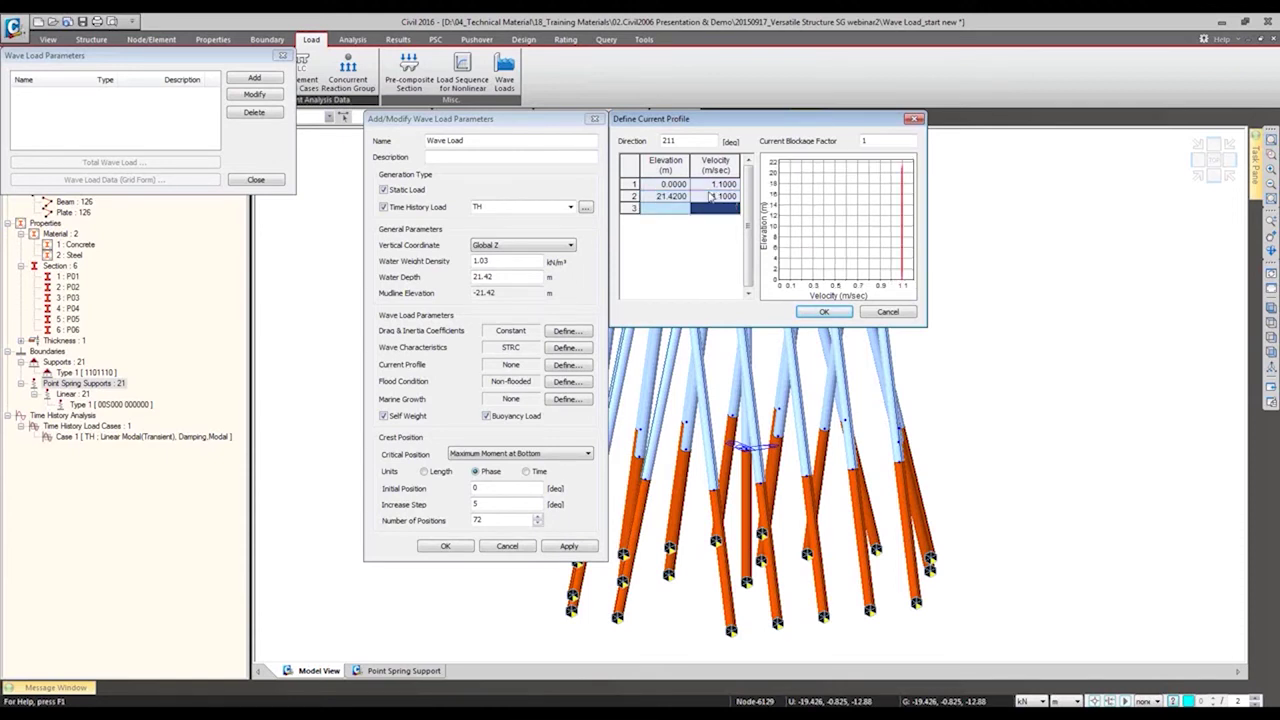
left_click(824, 312)
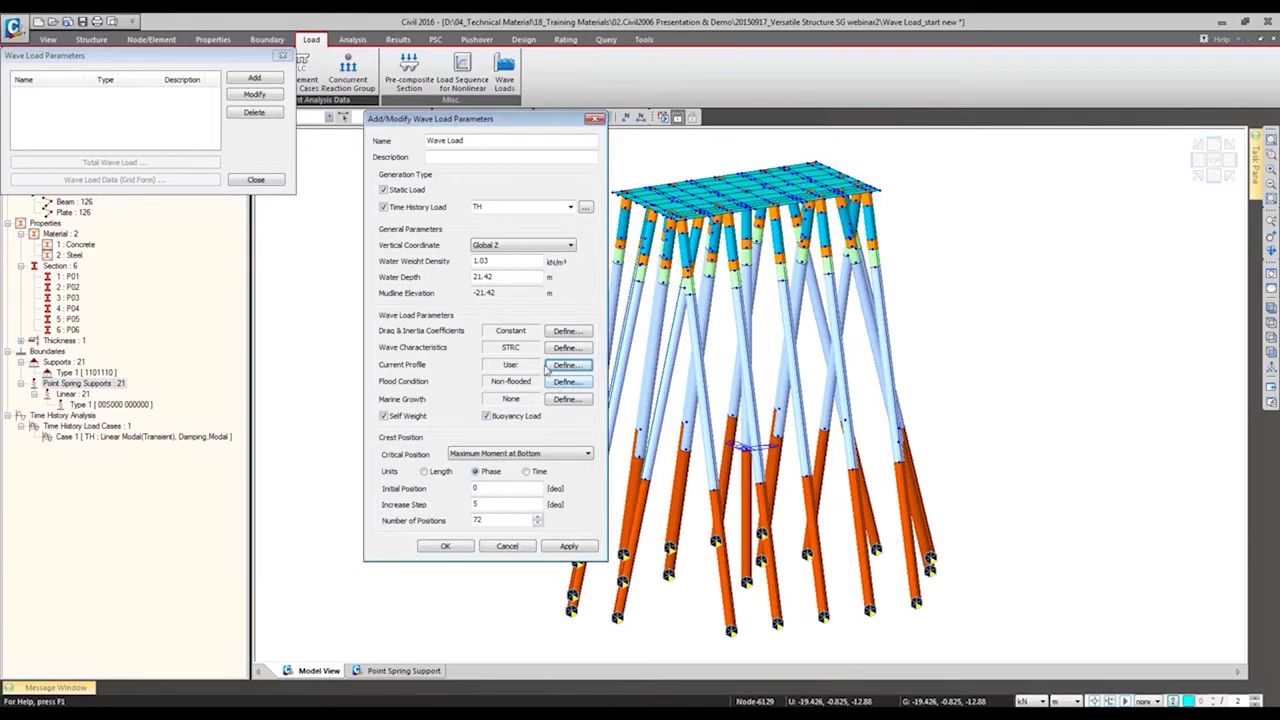
Accept the Wave Load definition and review the force and moment graphs of its total wave load
left_click(445, 548)
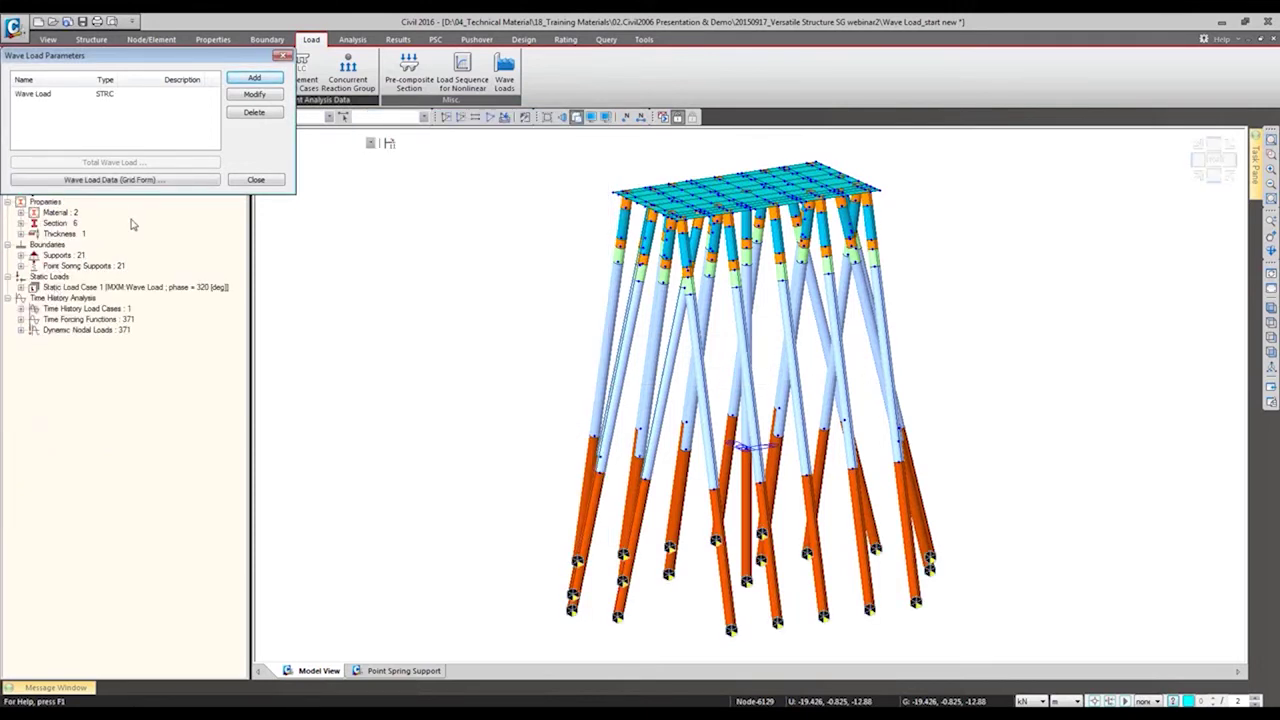
left_click(90, 95)
left_click(110, 163)
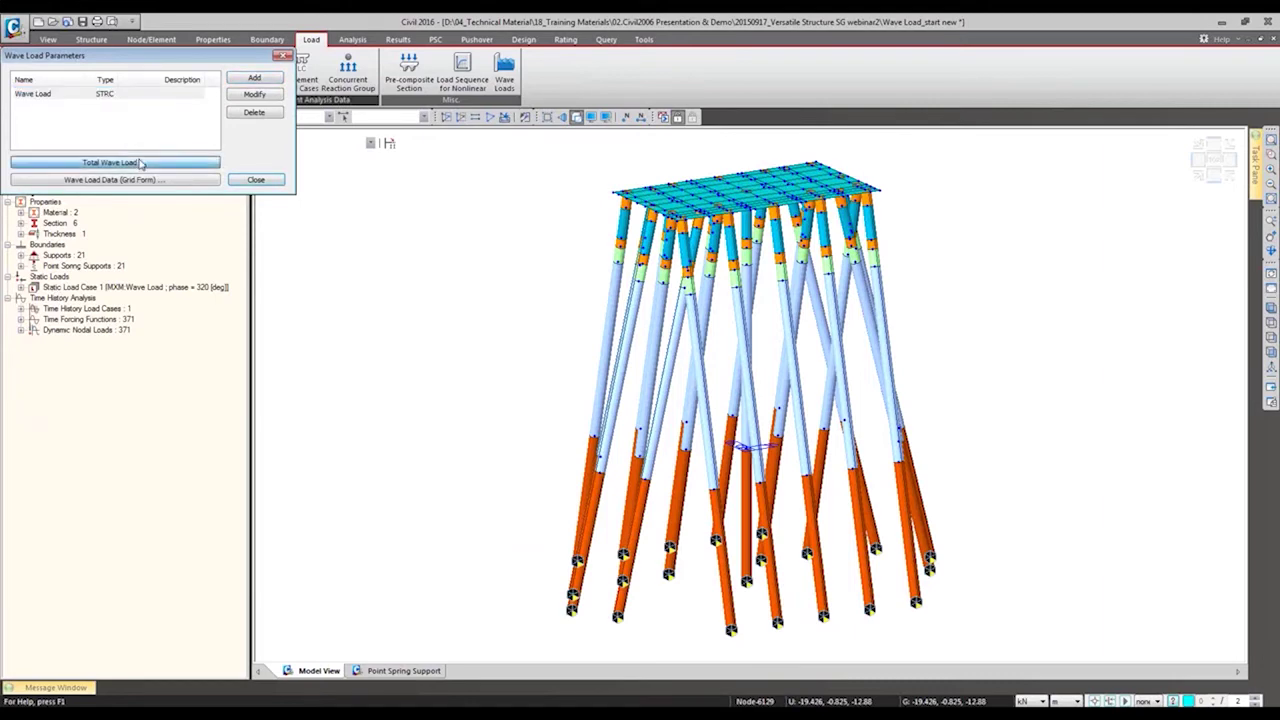
left_click_drag(175, 21, 468, 107)
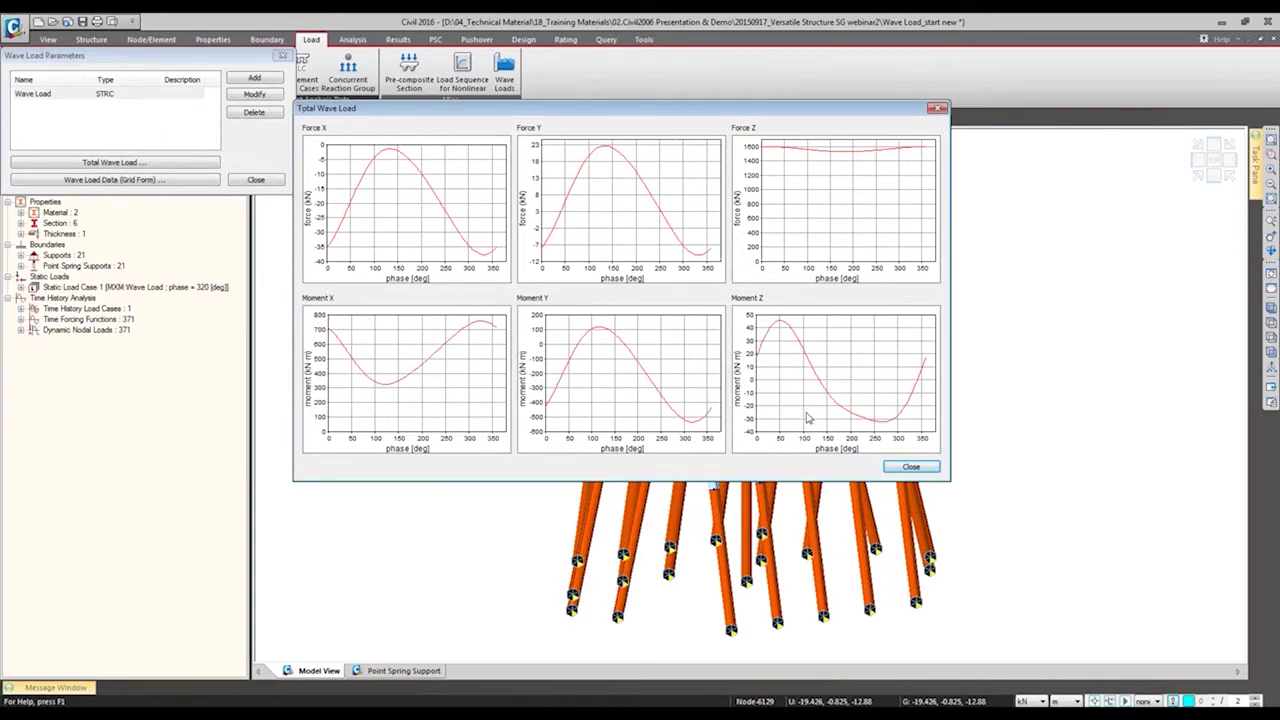
left_click(911, 467)
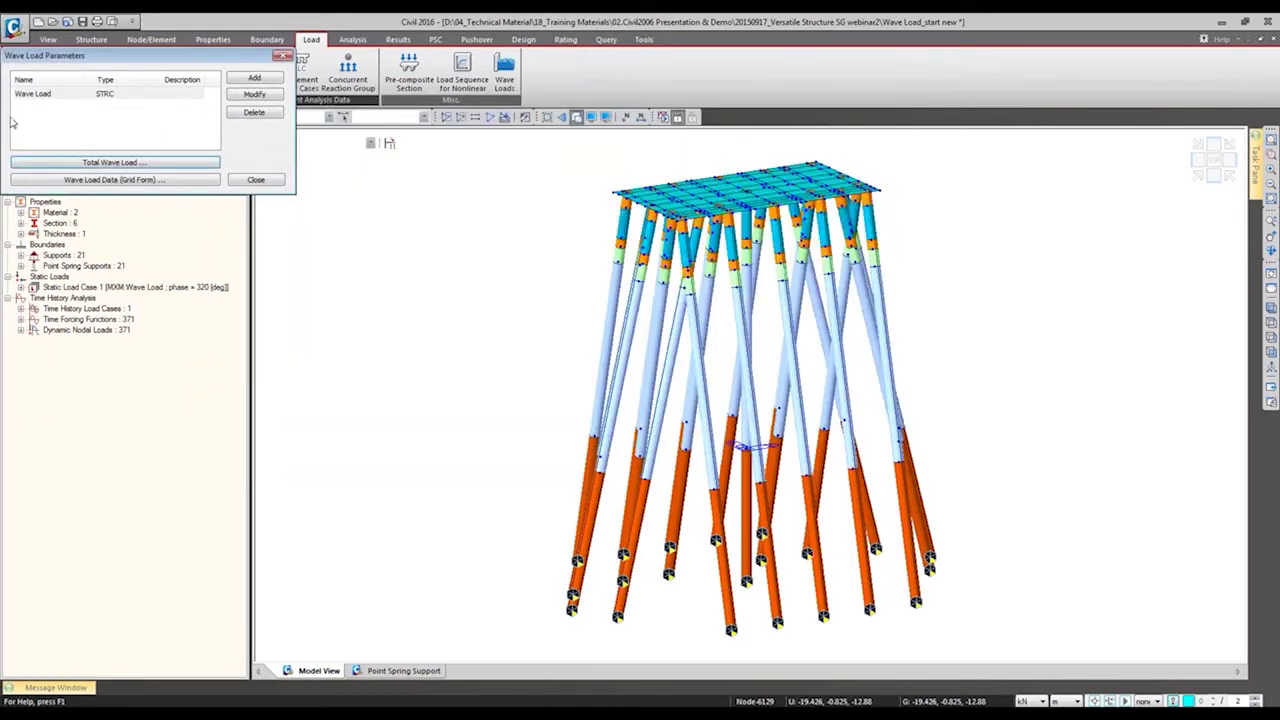
Examine the Wave Load grid data for velocity and for horizontal and vertical acceleration, and close the wave load parameters
left_click(70, 180)
left_click_drag(298, 87, 546, 104)
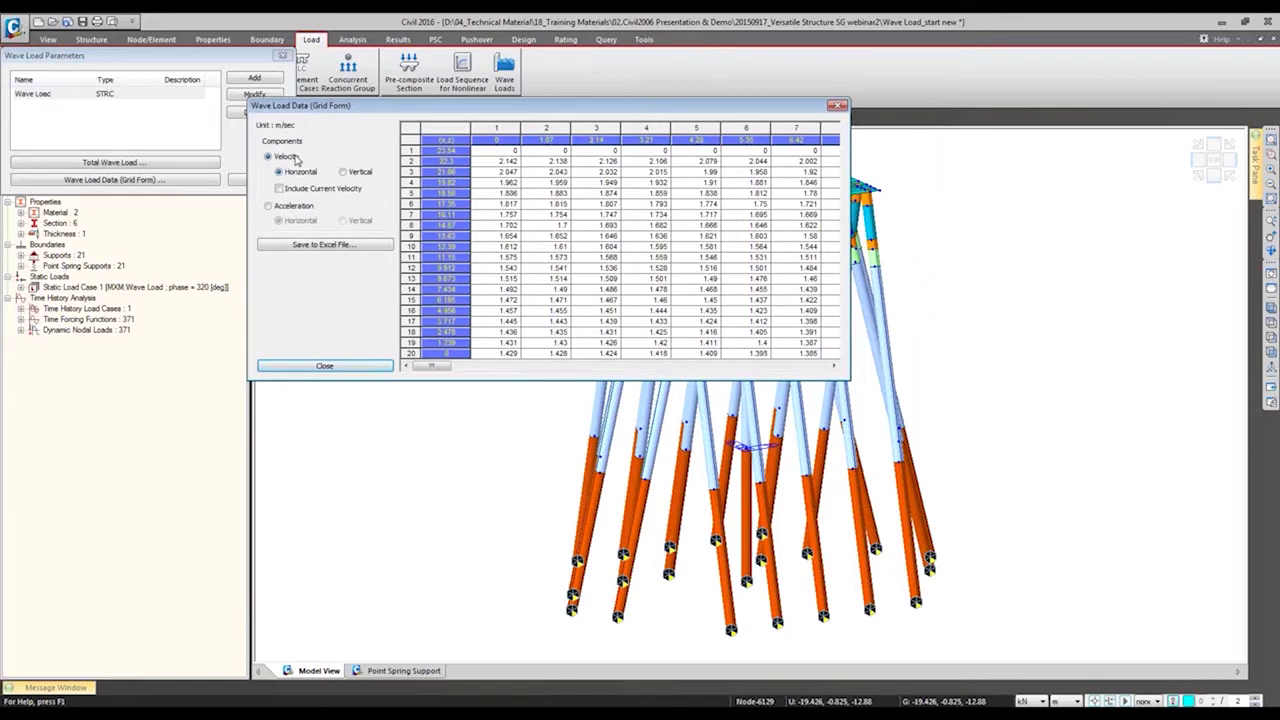
left_click(302, 207)
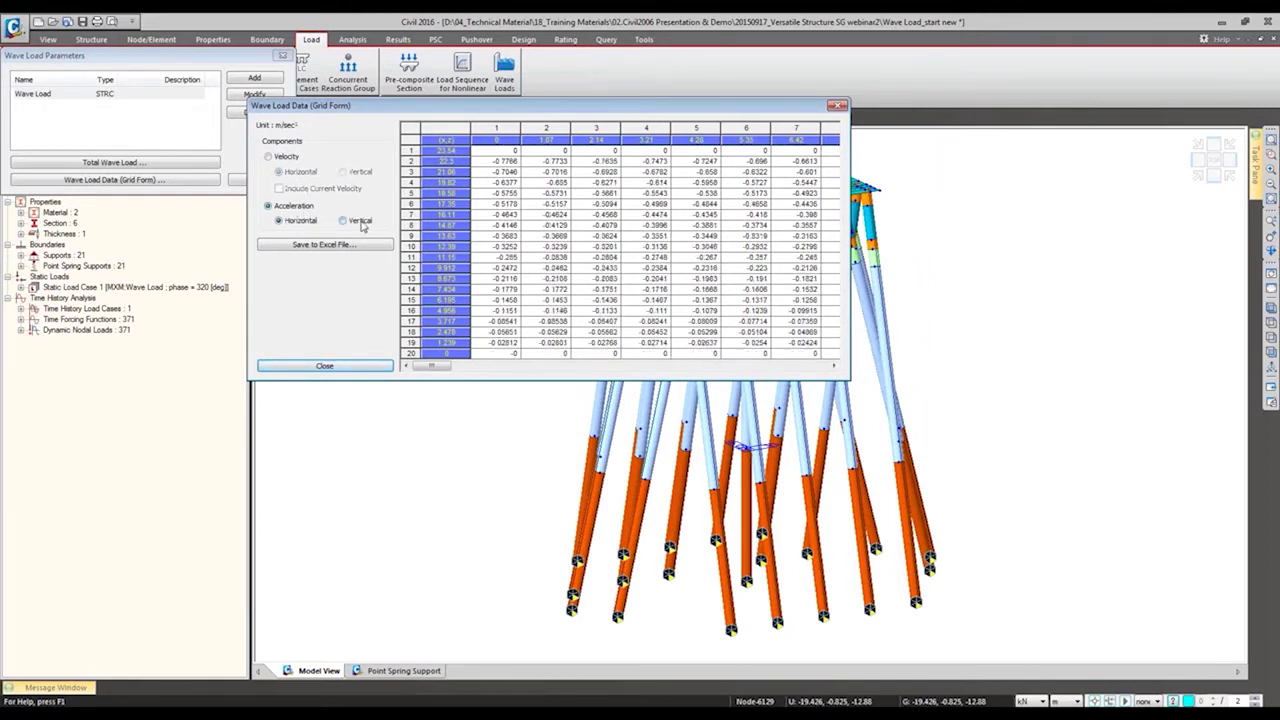
key("Right")
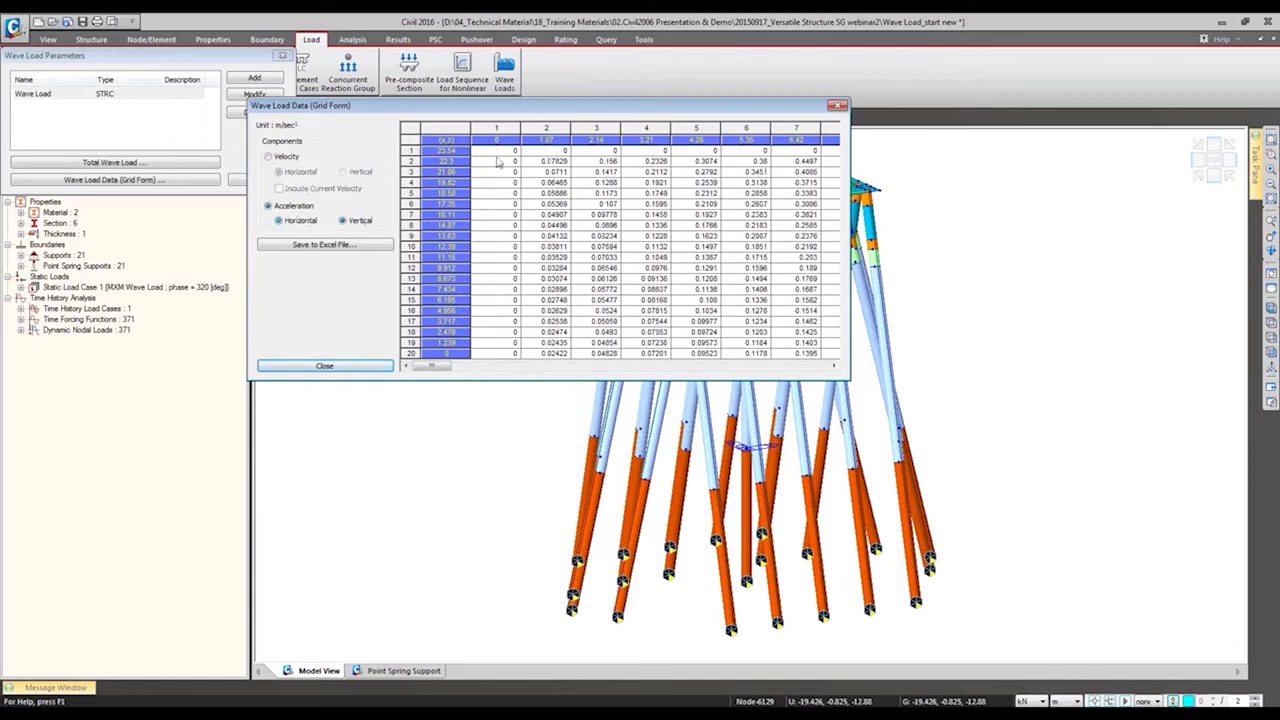
left_click_drag(498, 152, 503, 360)
left_click(547, 355)
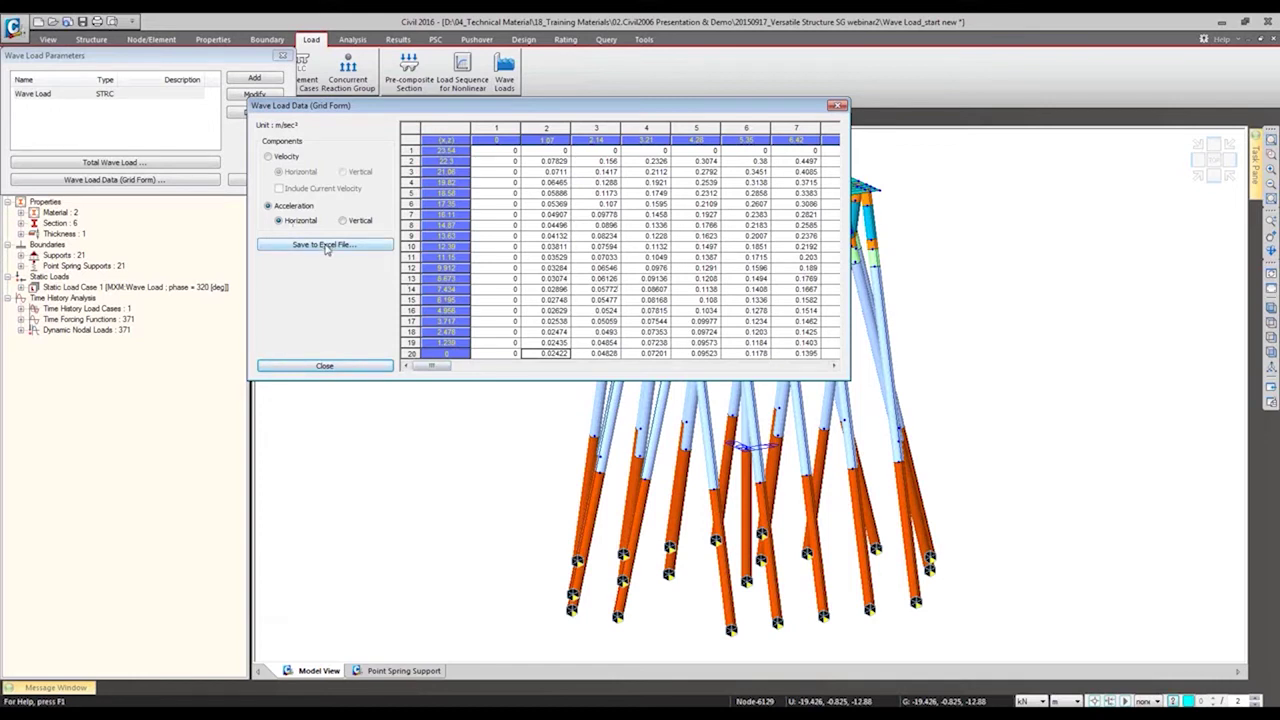
left_click(324, 365)
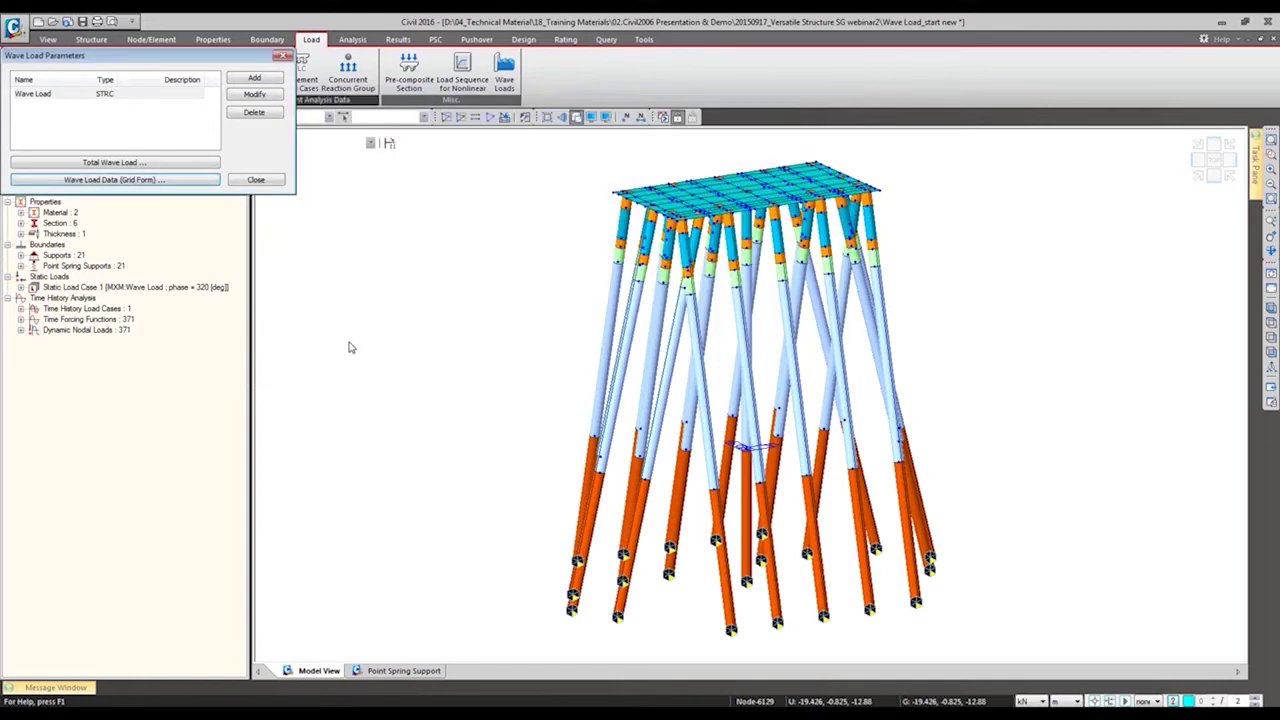
left_click(252, 180)
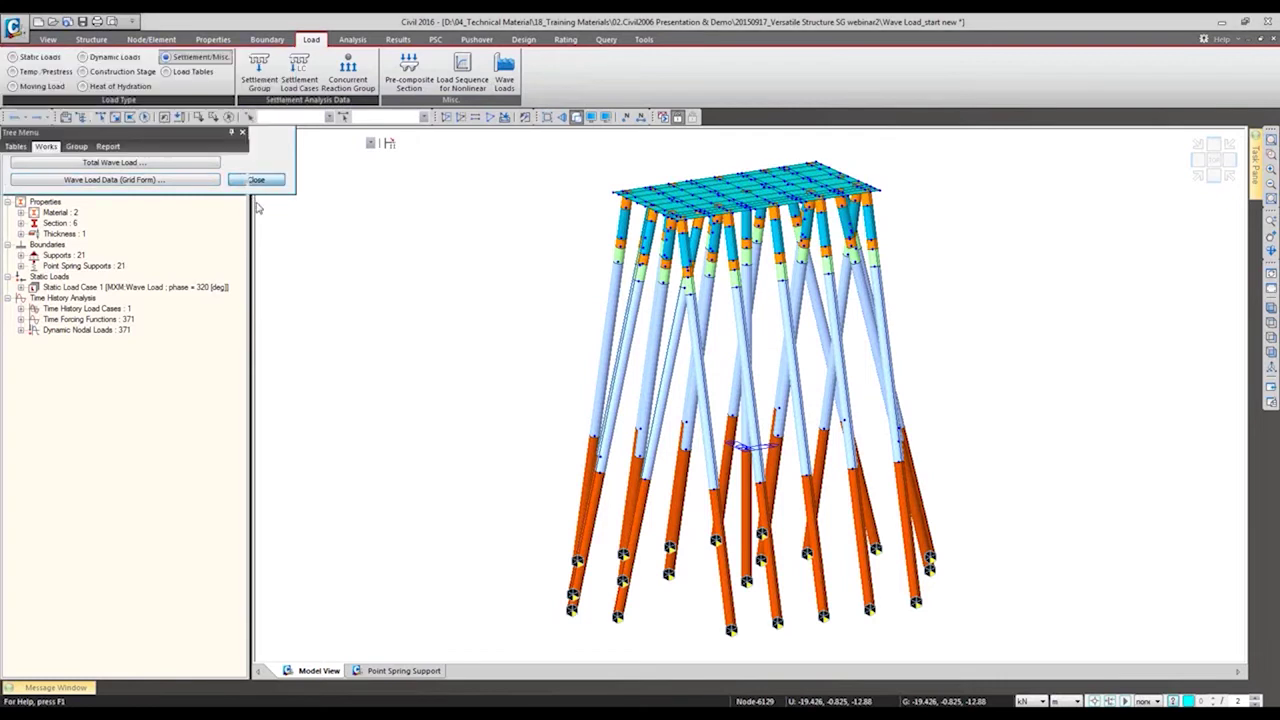
Display the nodal loads of the MXM:Wave Load static case on the model and inspect them in front and right views
left_click(140, 287)
right_click(85, 298)
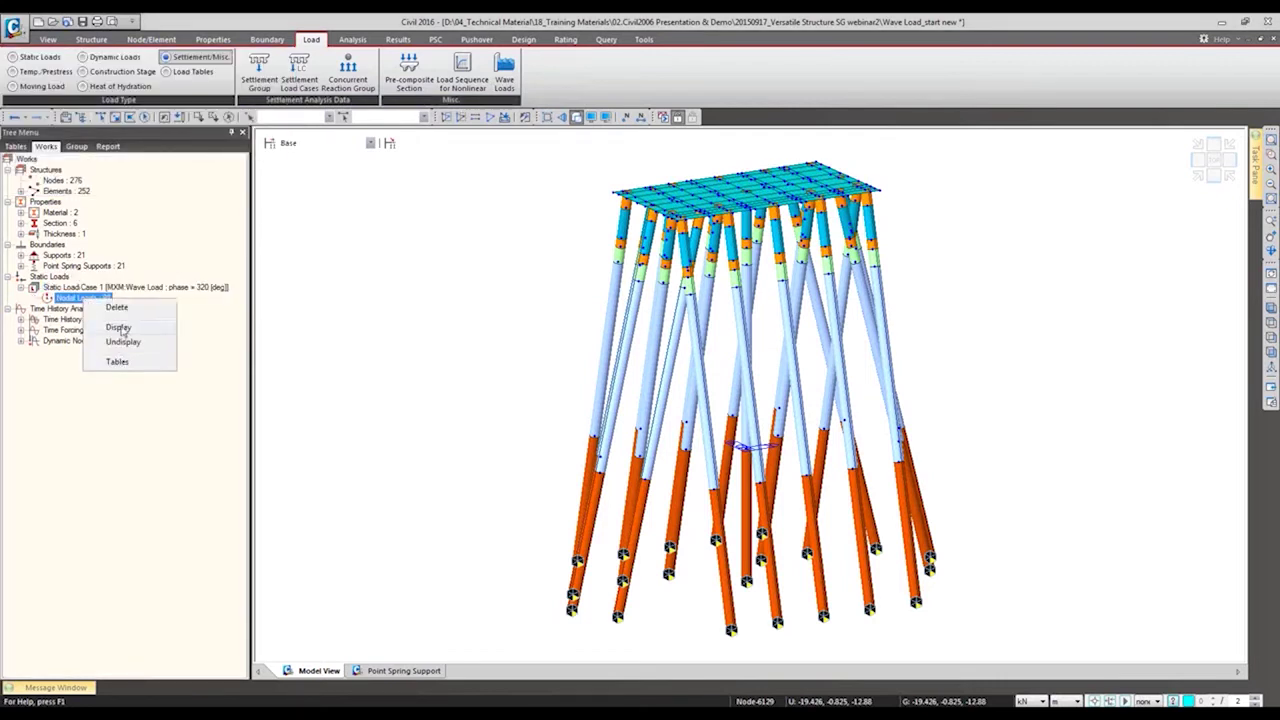
left_click(118, 327)
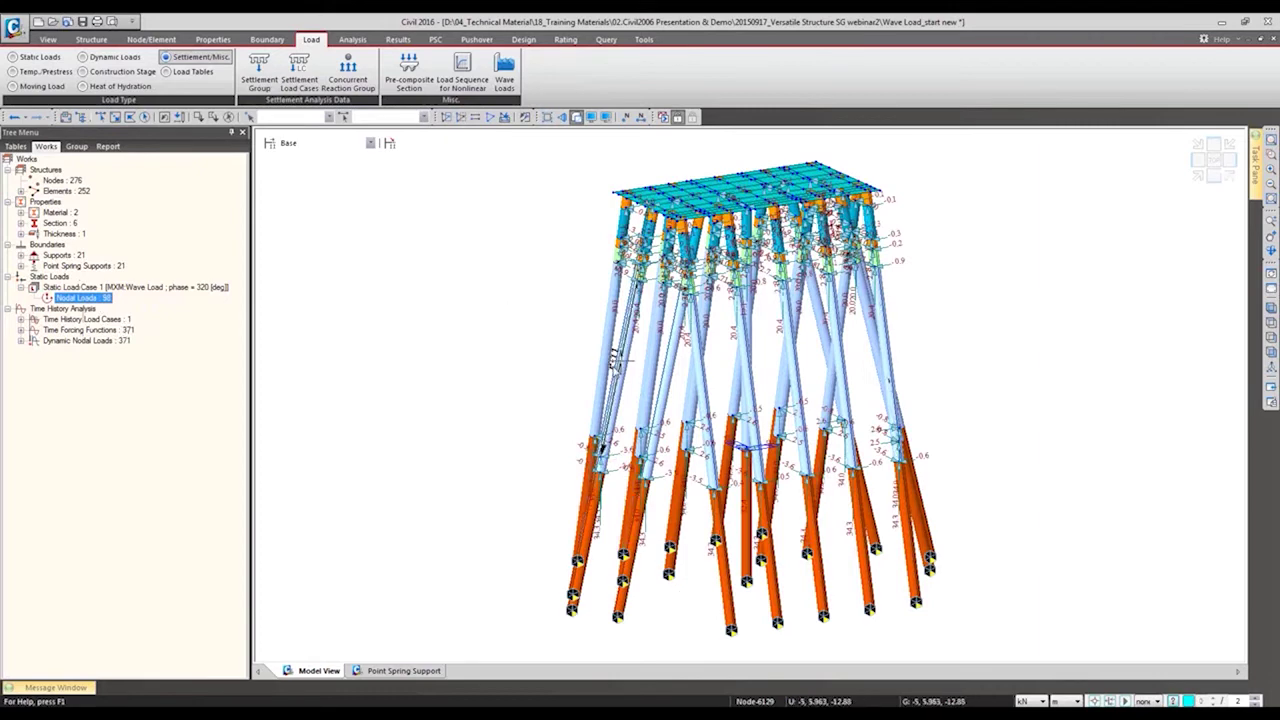
middle_click_drag(621, 366, 640, 396)
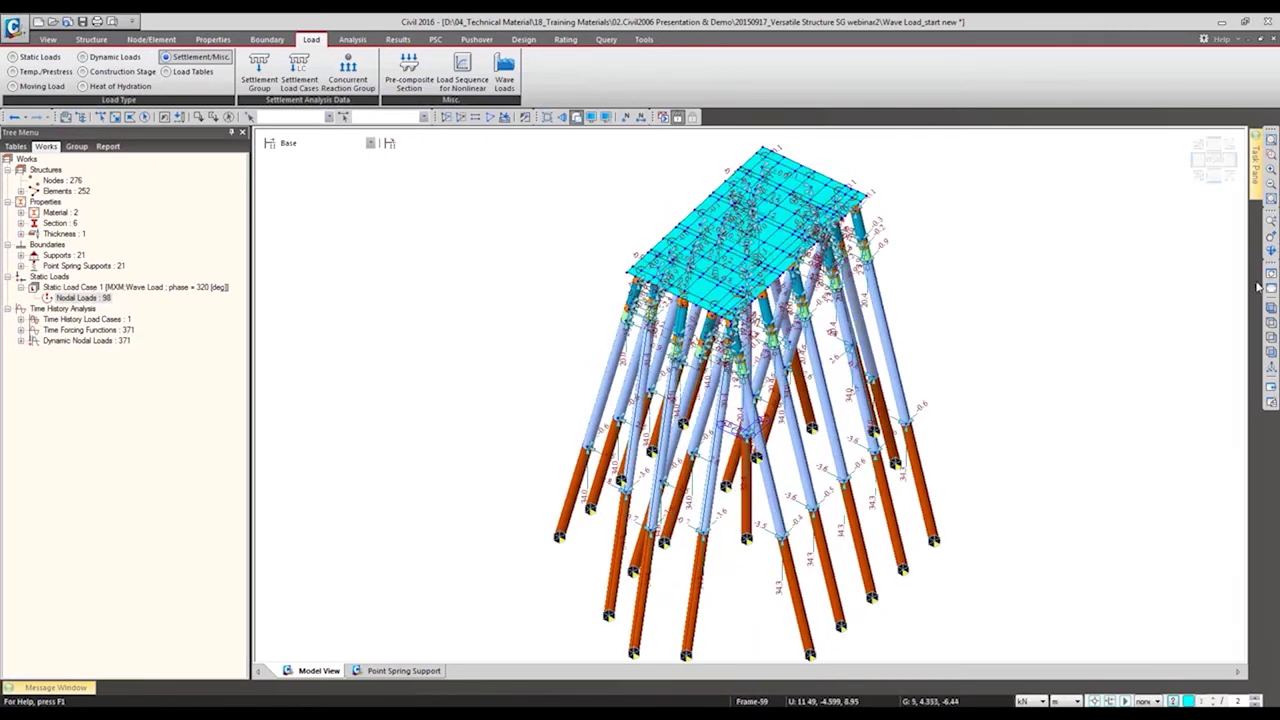
left_click(1271, 350)
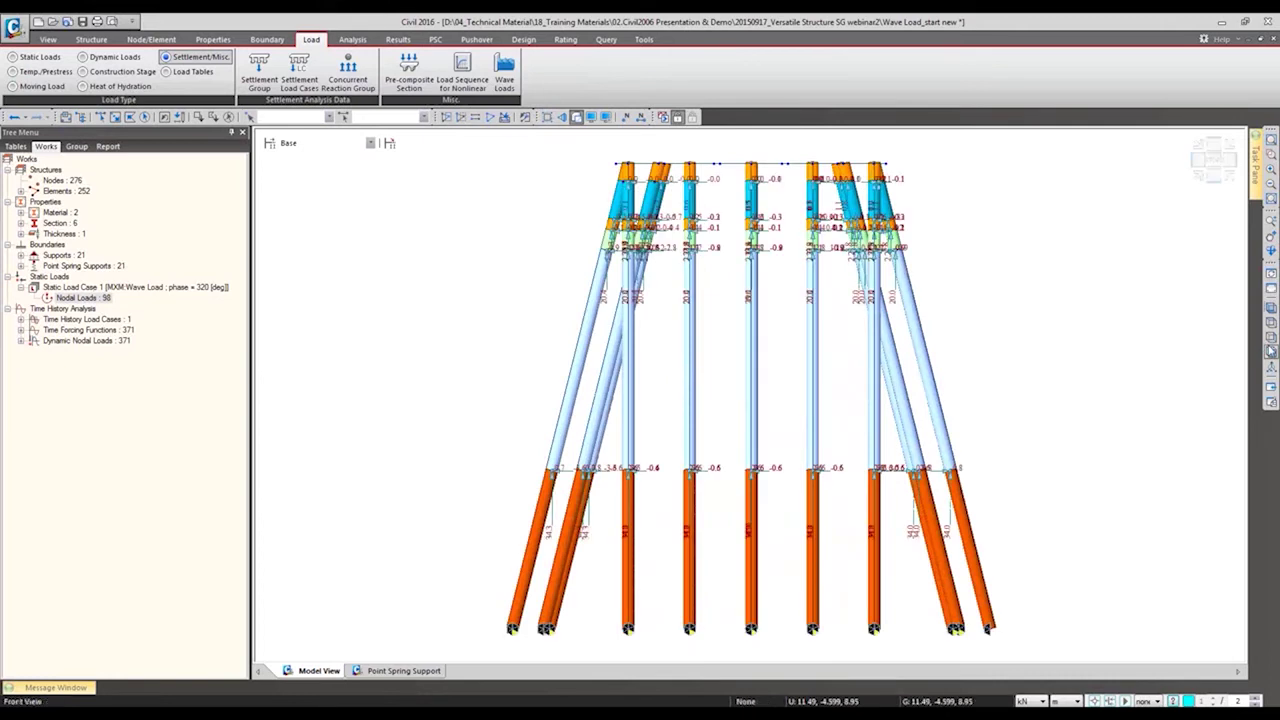
left_click(1271, 340)
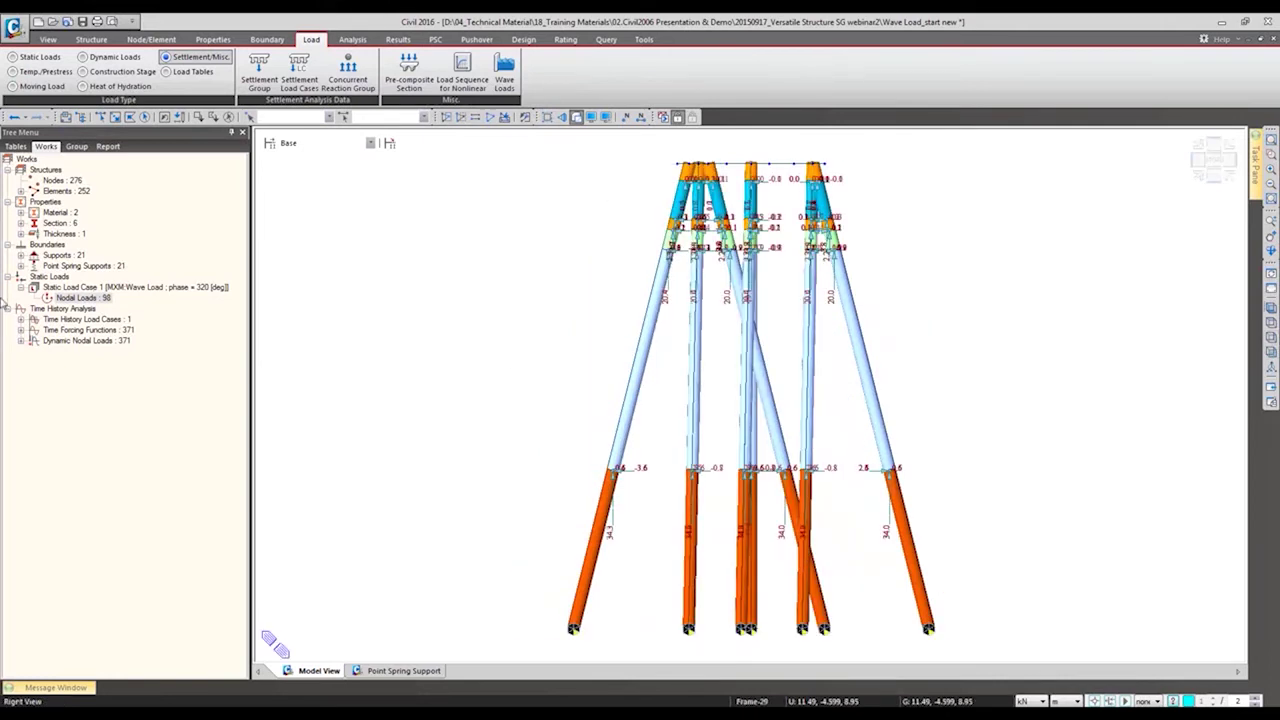
Expand the time history analysis data and view the force-time graph of the first time forcing function without changing it
right_click(72, 311)
left_click(101, 325)
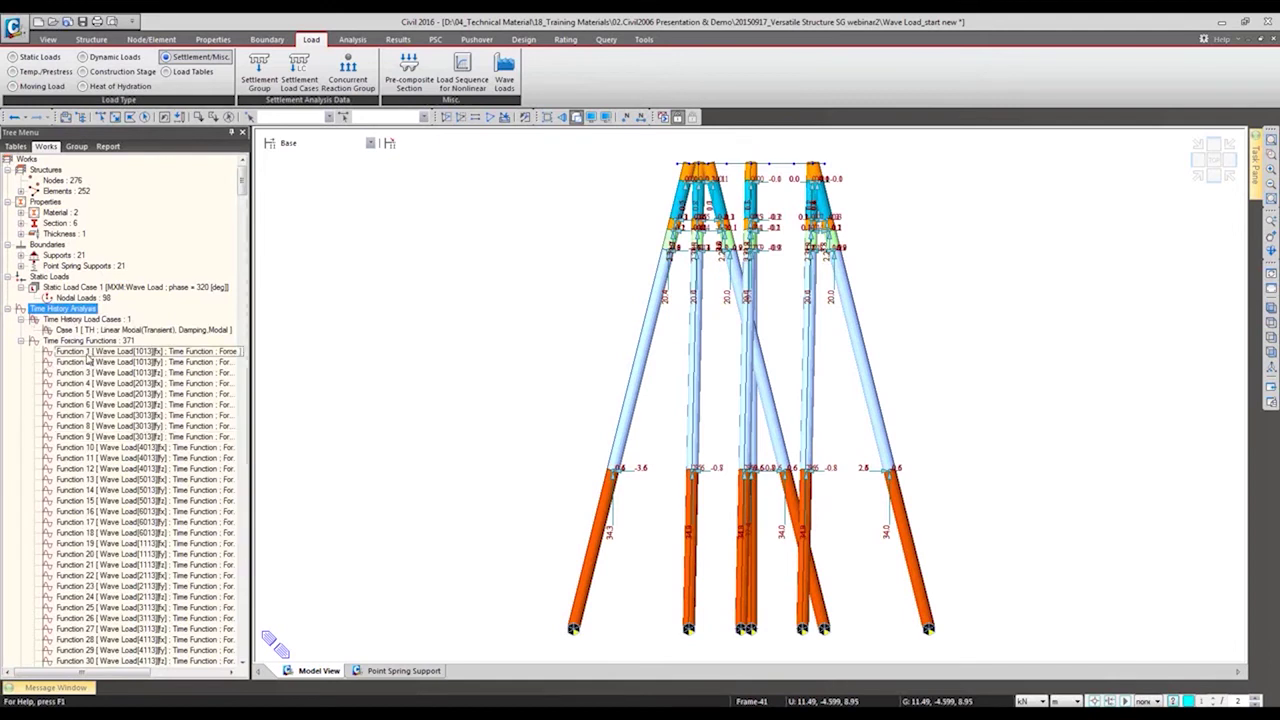
right_click(88, 356)
left_click(136, 392)
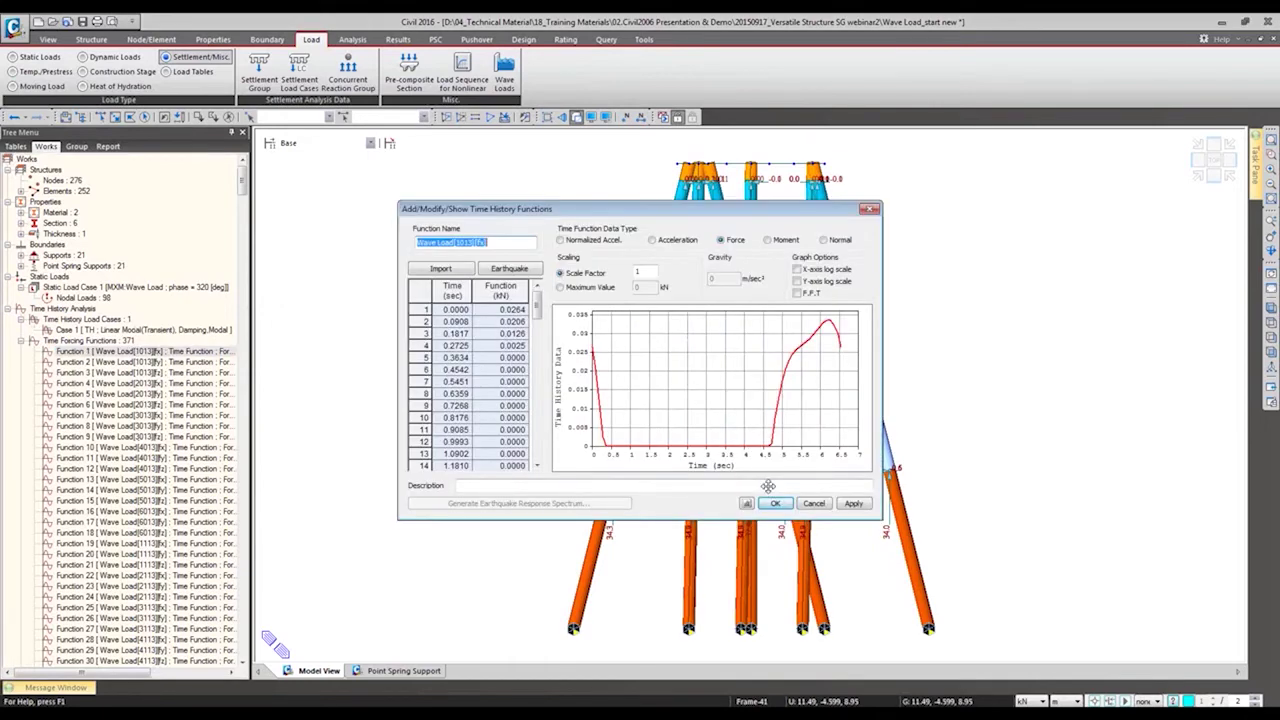
left_click(815, 504)
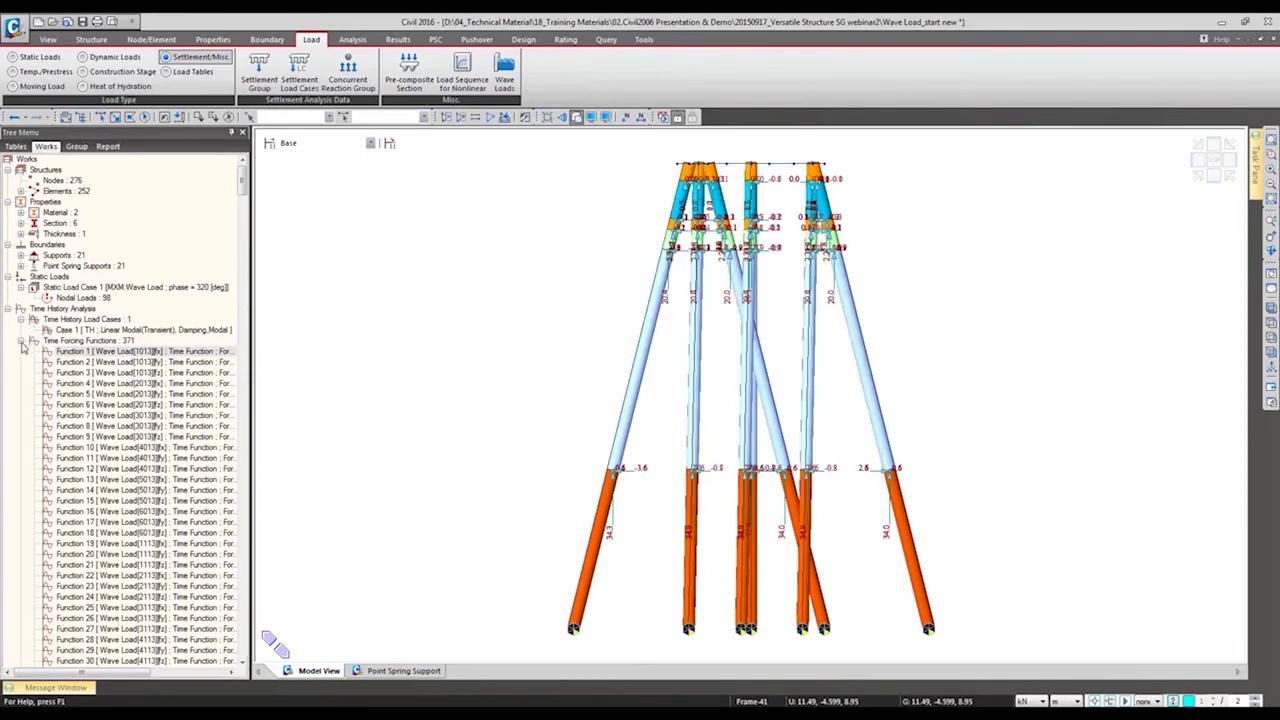
Show the Type 1 dynamic nodal loads on the model, hide them again, and return to the isometric view
left_click(21, 341)
right_click(132, 364)
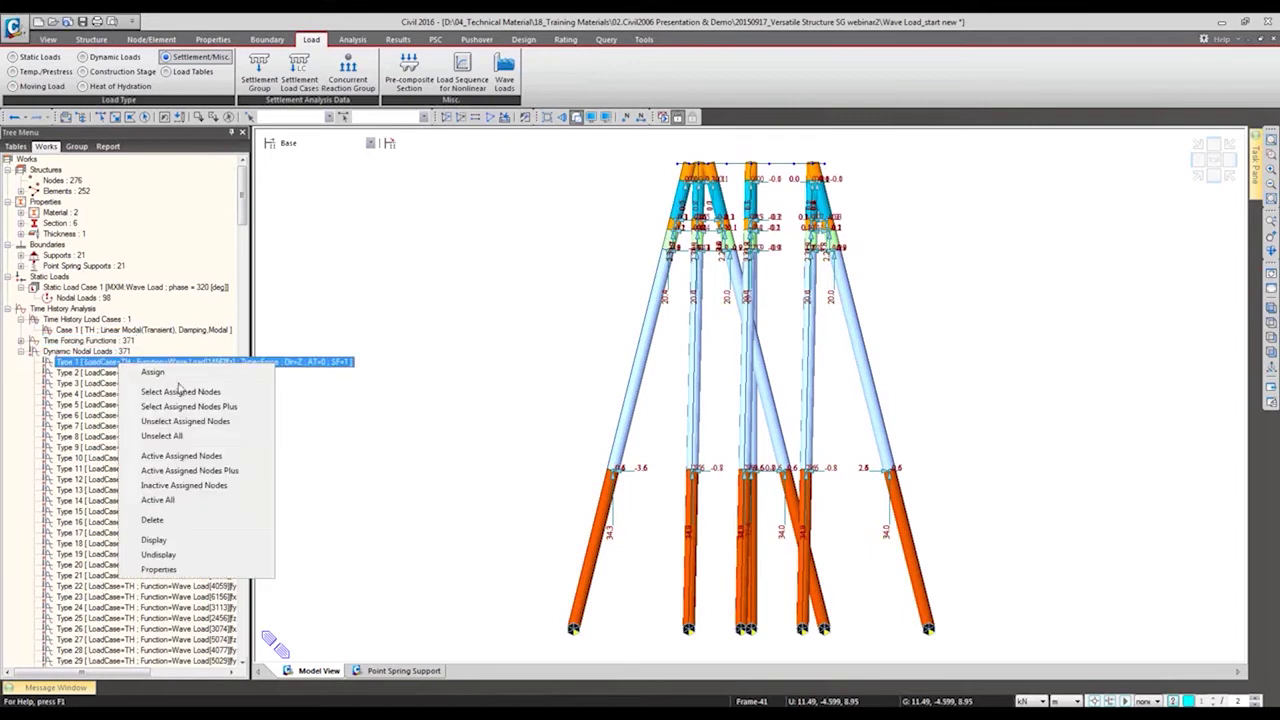
left_click(154, 540)
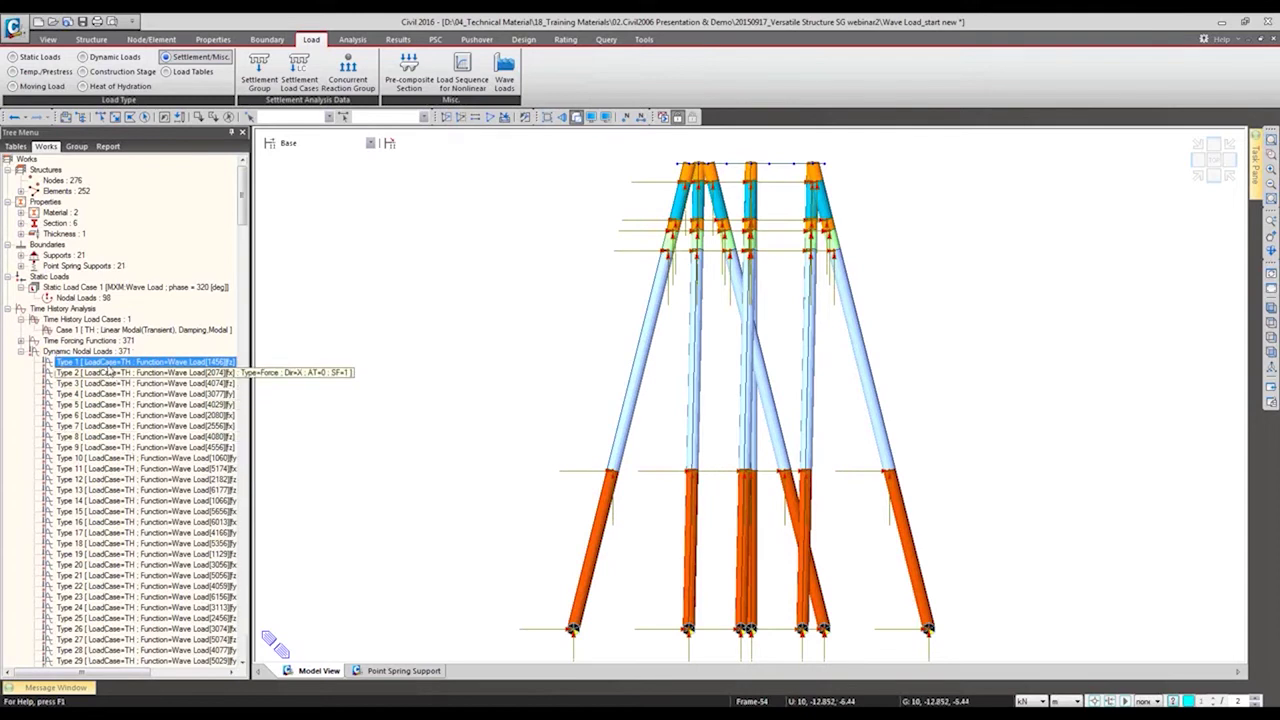
right_click(127, 363)
left_click(148, 556)
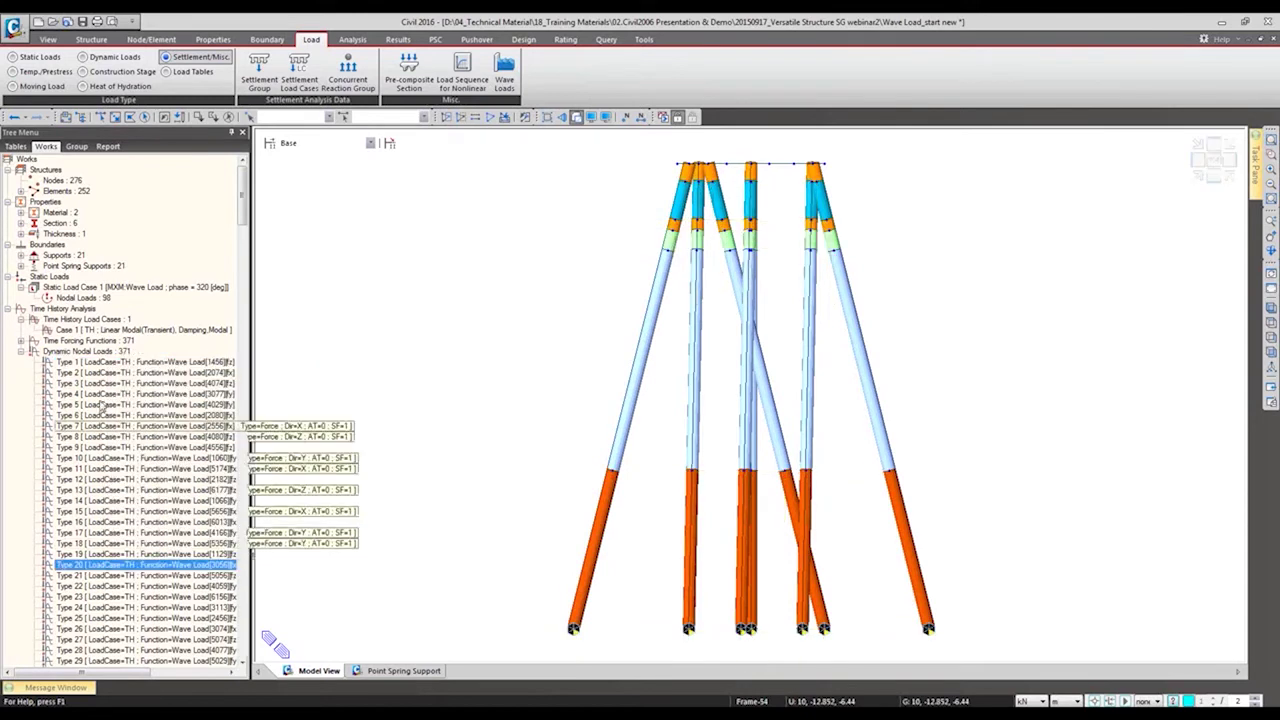
right_click(127, 363)
left_click(148, 556)
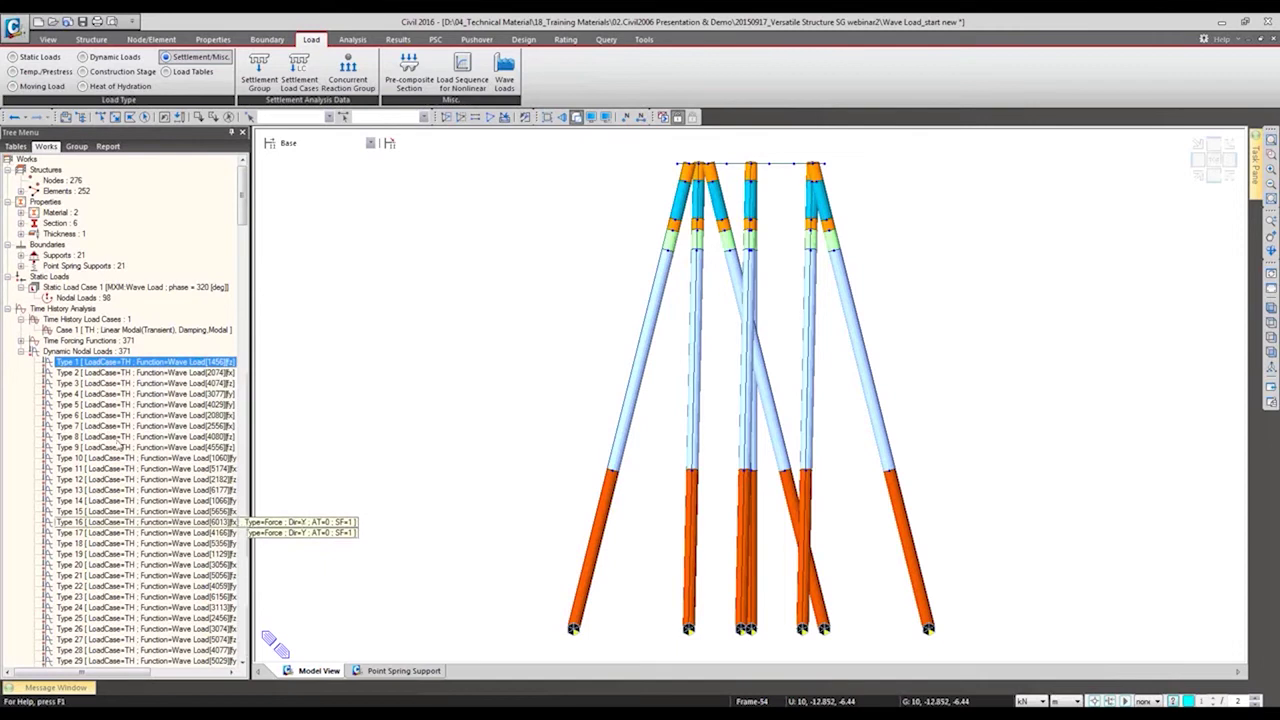
left_click(22, 352)
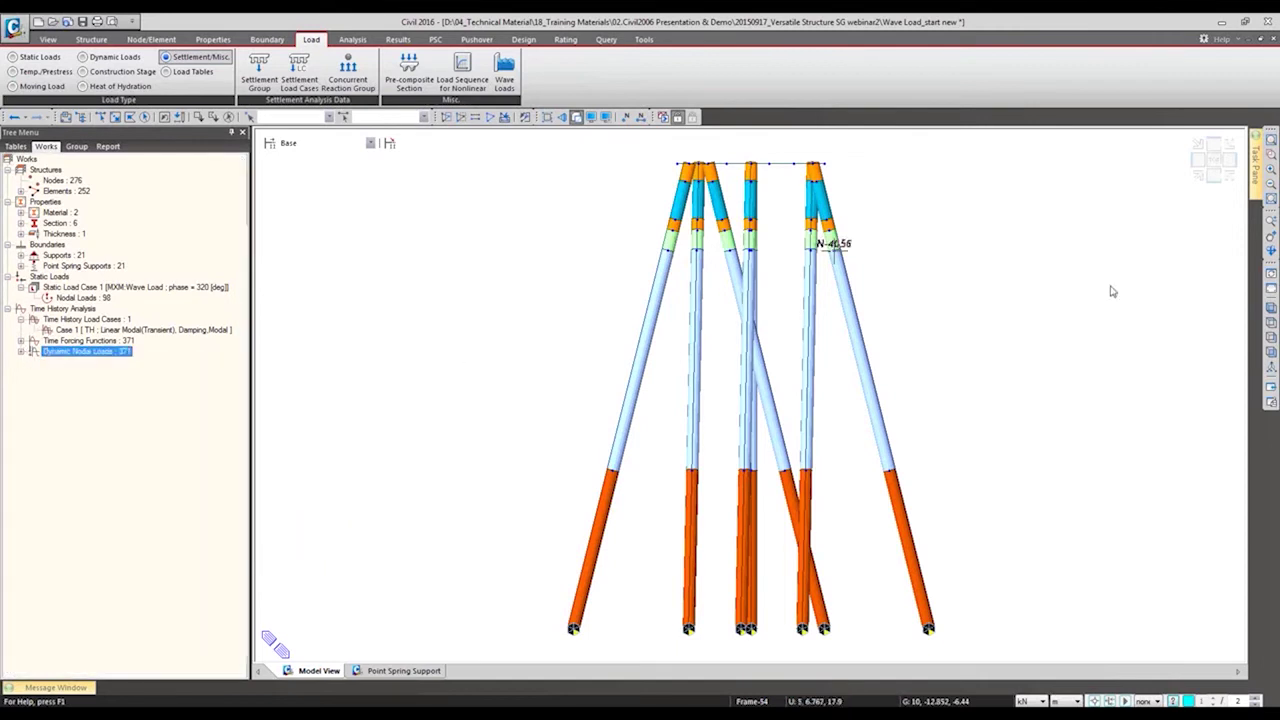
left_click(1270, 309)
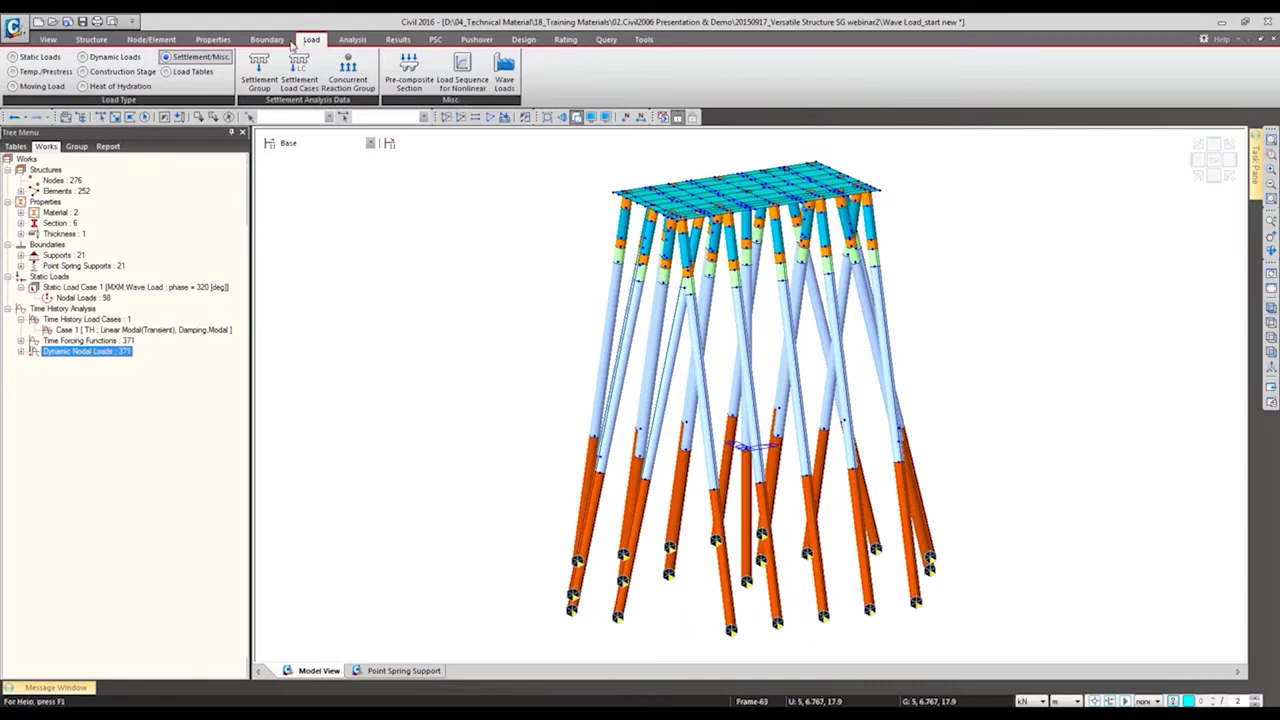
Set up the eigenvalue analysis control with Lanczos eigenvectors and 10 frequencies
left_click(368, 40)
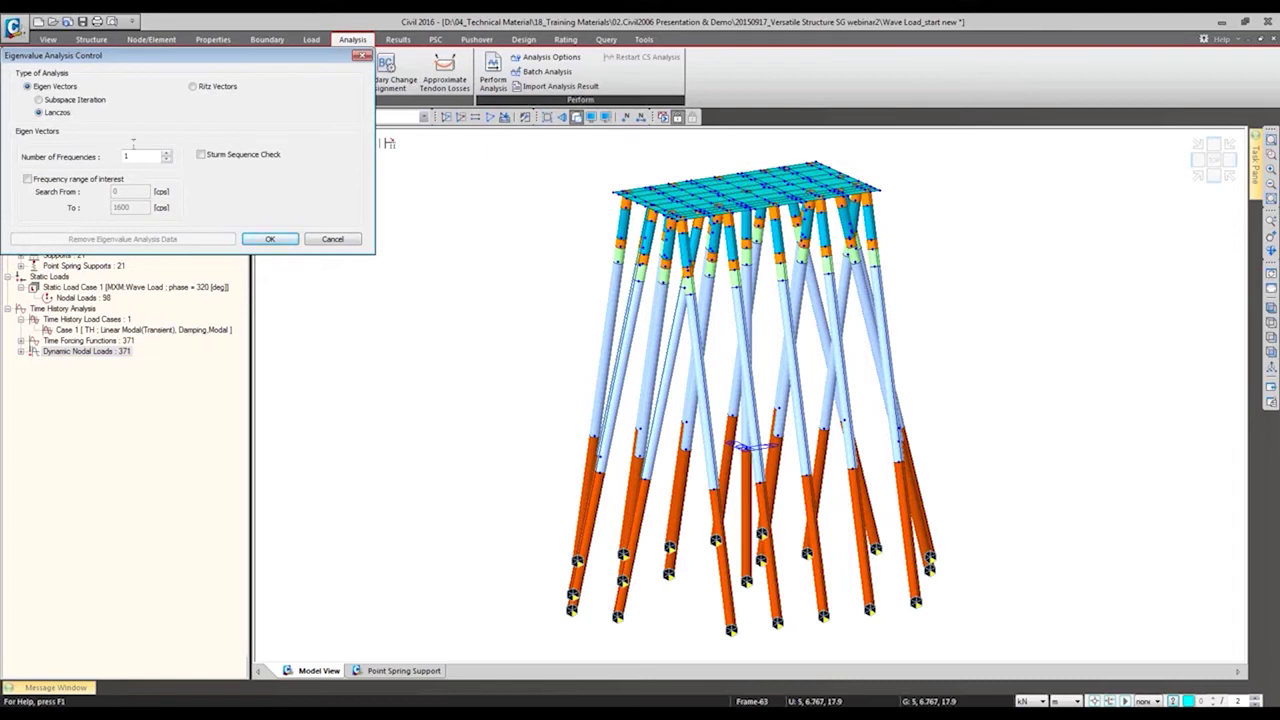
type("0")
left_click_drag(164, 57, 212, 102)
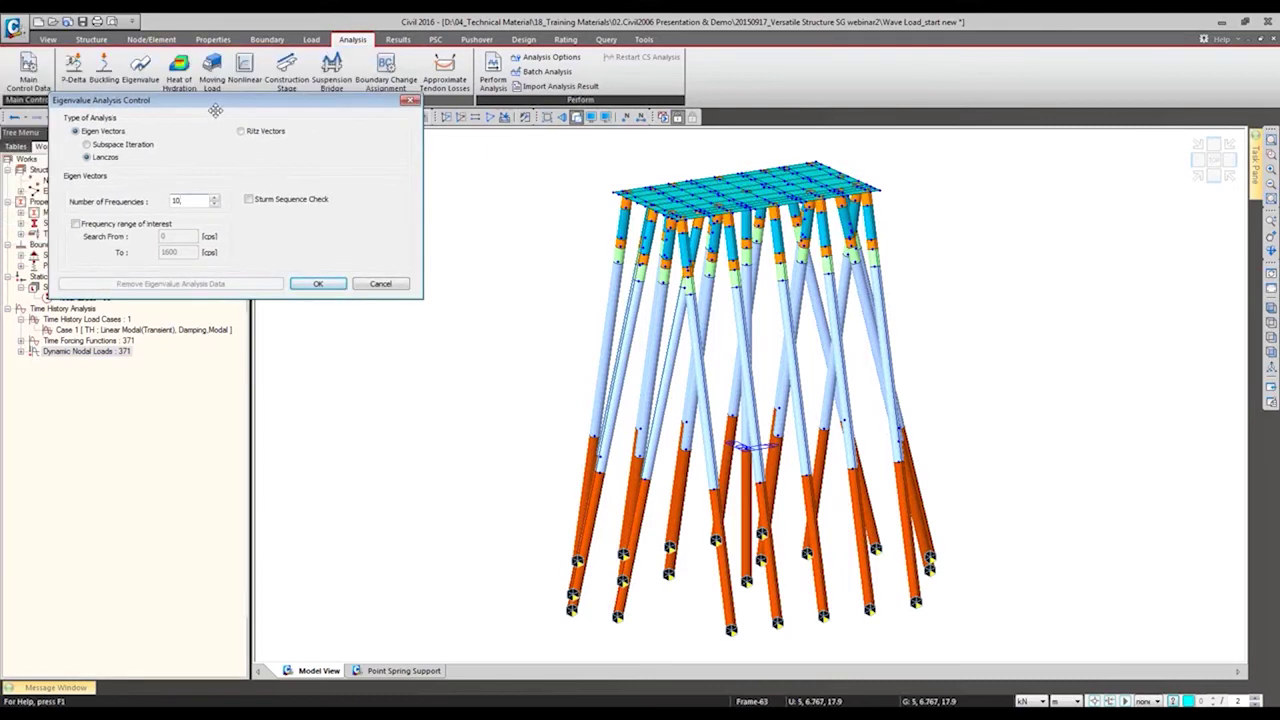
left_click(316, 284)
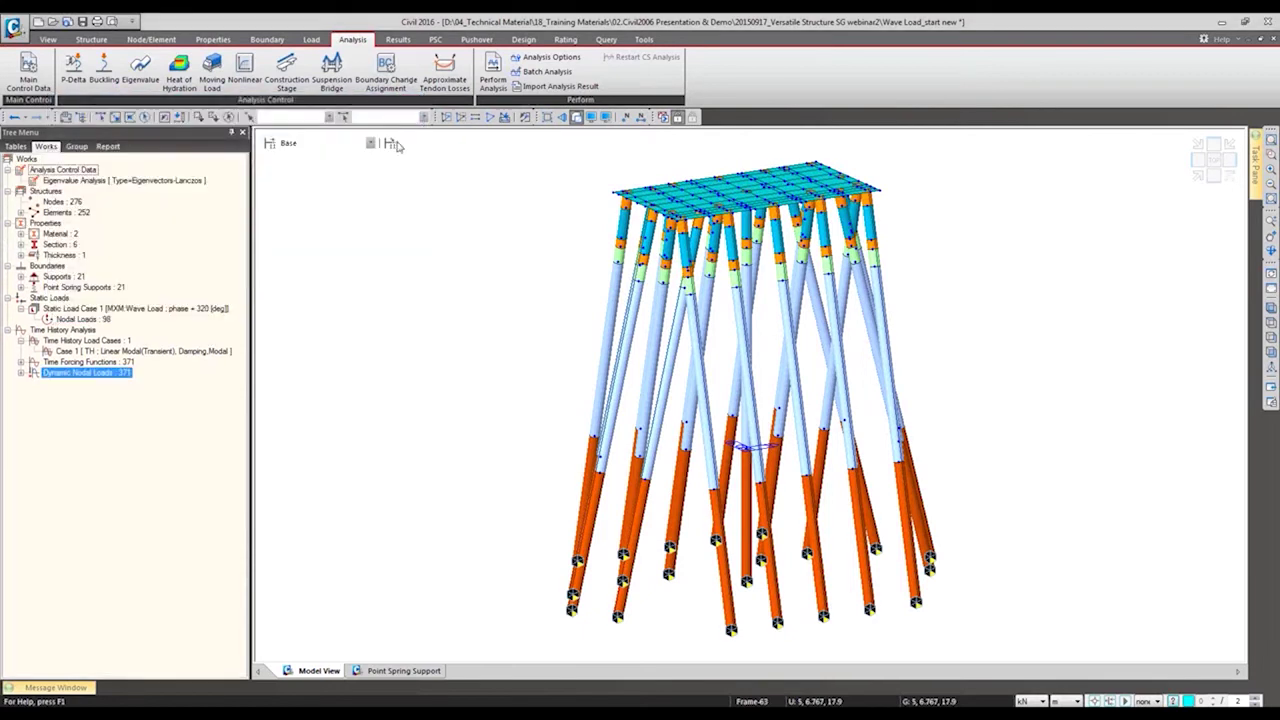
Turn on conversion of self-weight into masses in the structure type settings and run the analysis
left_click(100, 41)
left_click(22, 74)
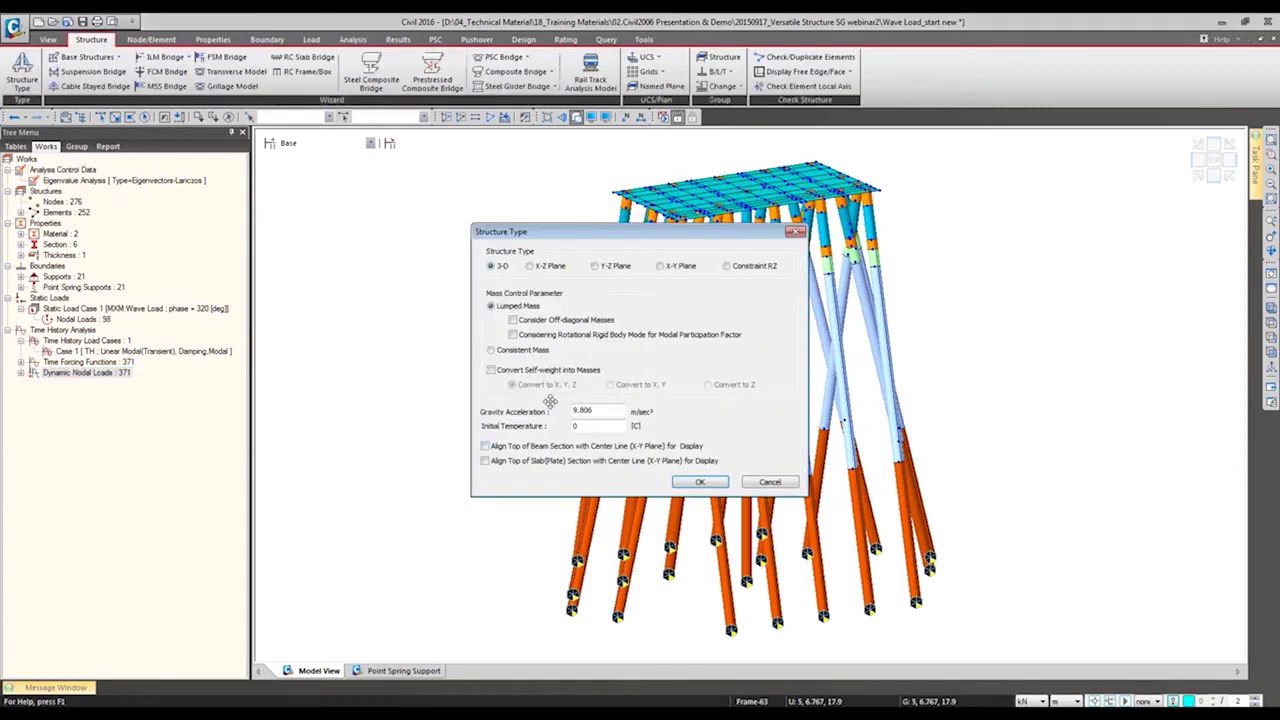
left_click(530, 372)
left_click(700, 482)
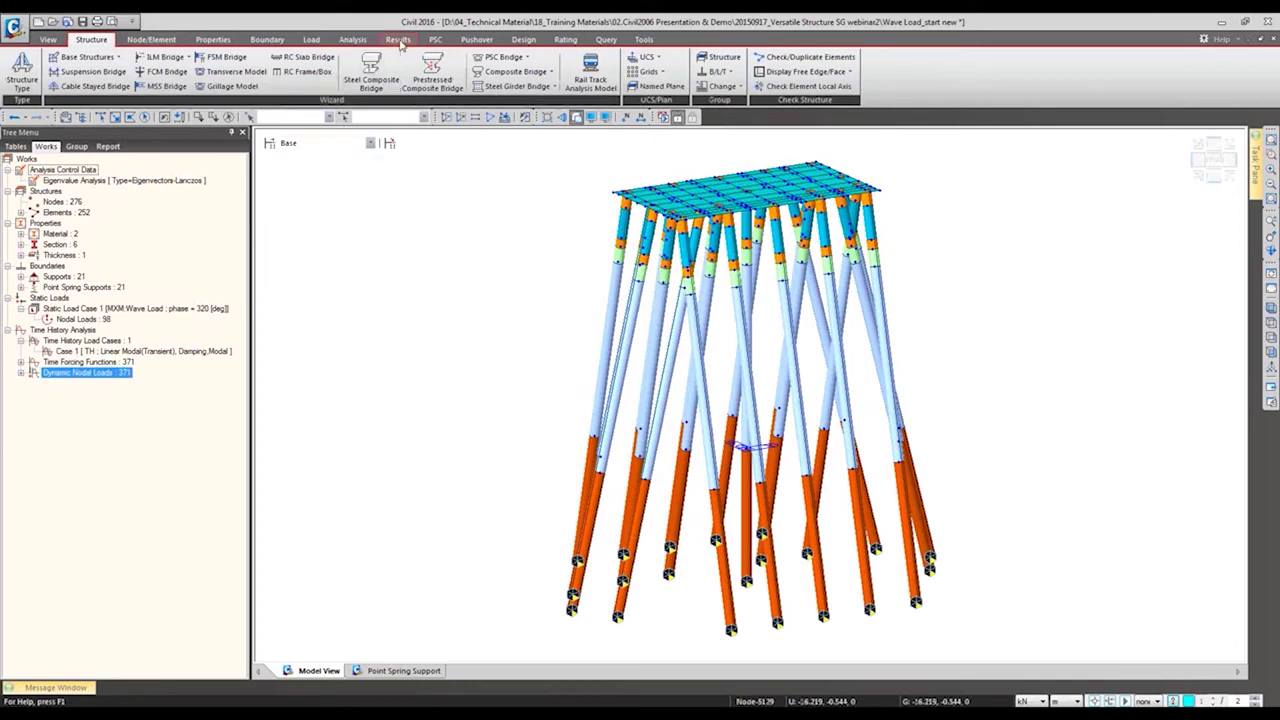
left_click(662, 116)
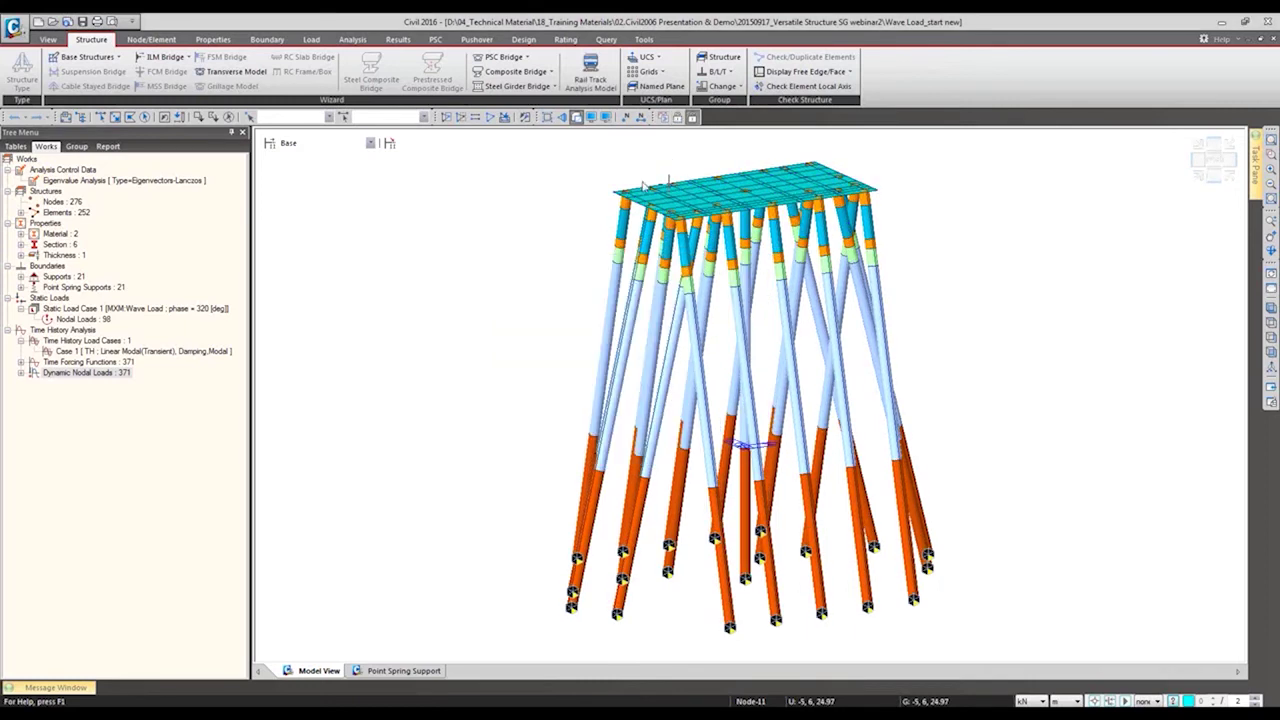
Display the FXYZ reaction forces and the DXYZ deformed shape for the MXM:Wave Load case, with values and legend
left_click_drag(630, 442, 462, 162)
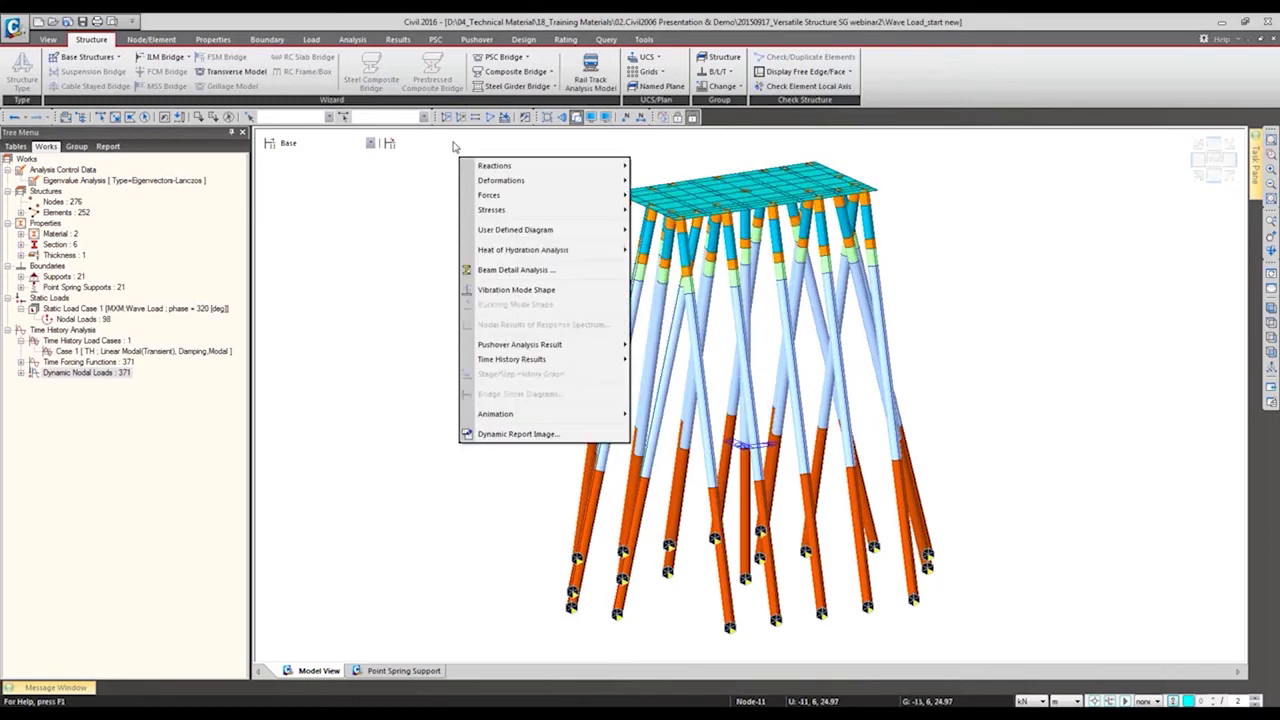
mouse_move(560, 166)
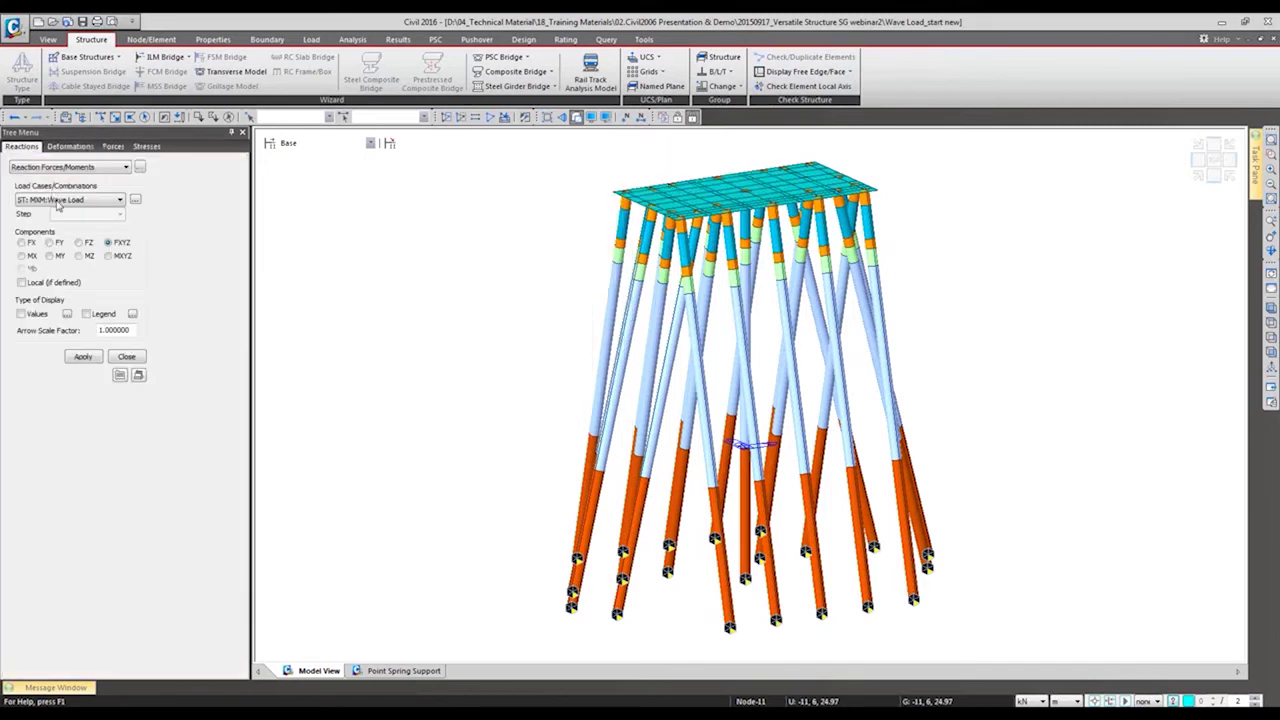
left_click(103, 315)
left_click(83, 357)
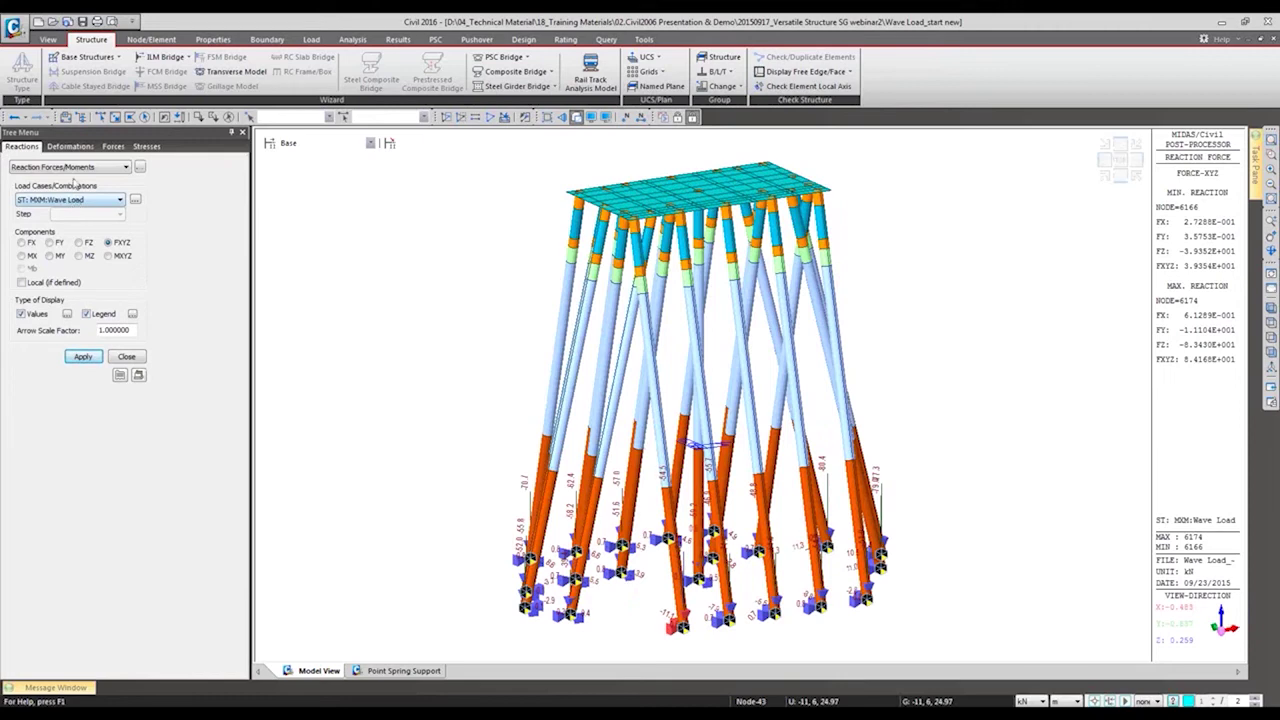
left_click(72, 147)
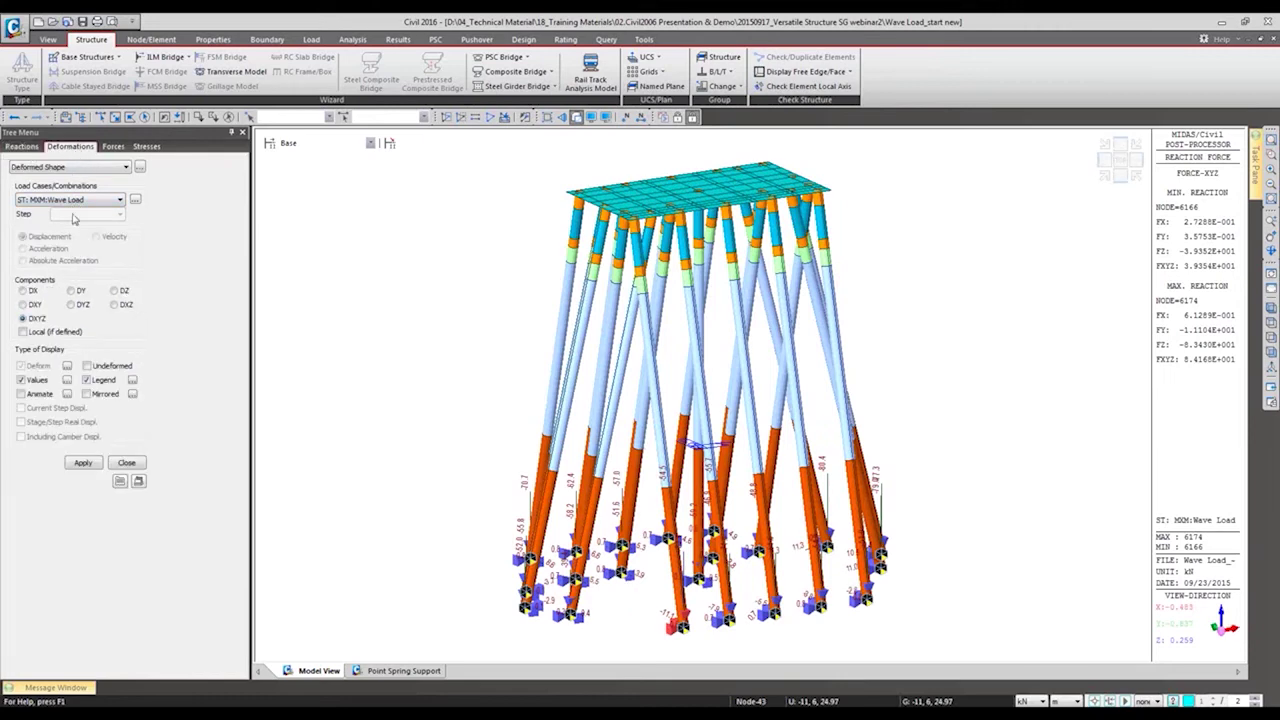
left_click(89, 466)
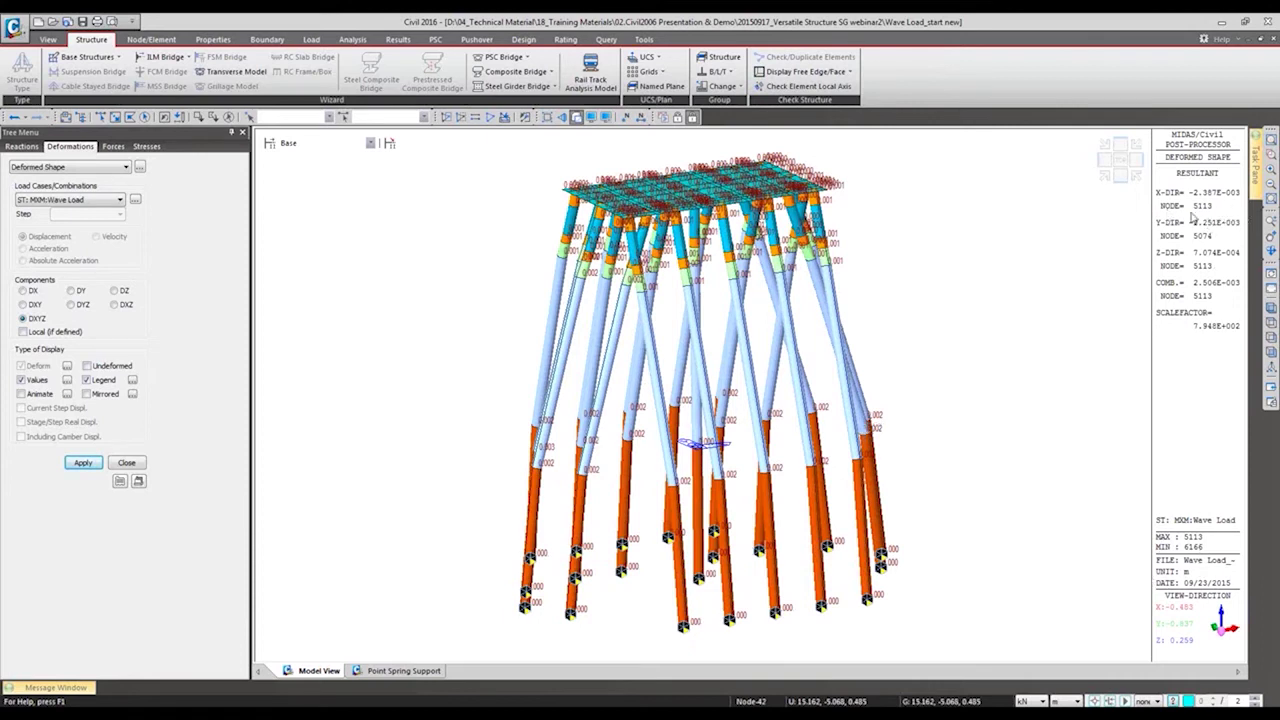
Select node 5113, the location of the maximum displacement, by its node number
left_click(345, 118)
type("5")
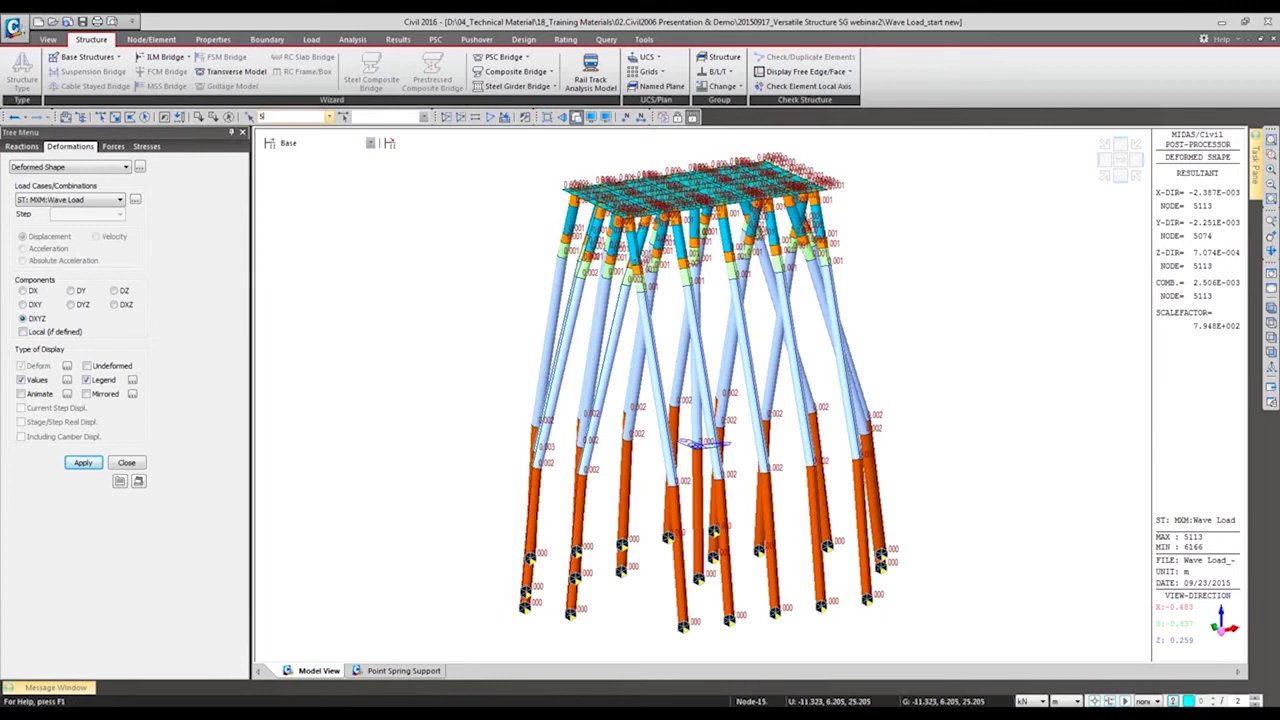
type("411113")
key("Return")
Display the Fx and My beam diagrams for MXM:Wave Load with solid fill, contour and legend, without values or deformed shape
left_click(113, 146)
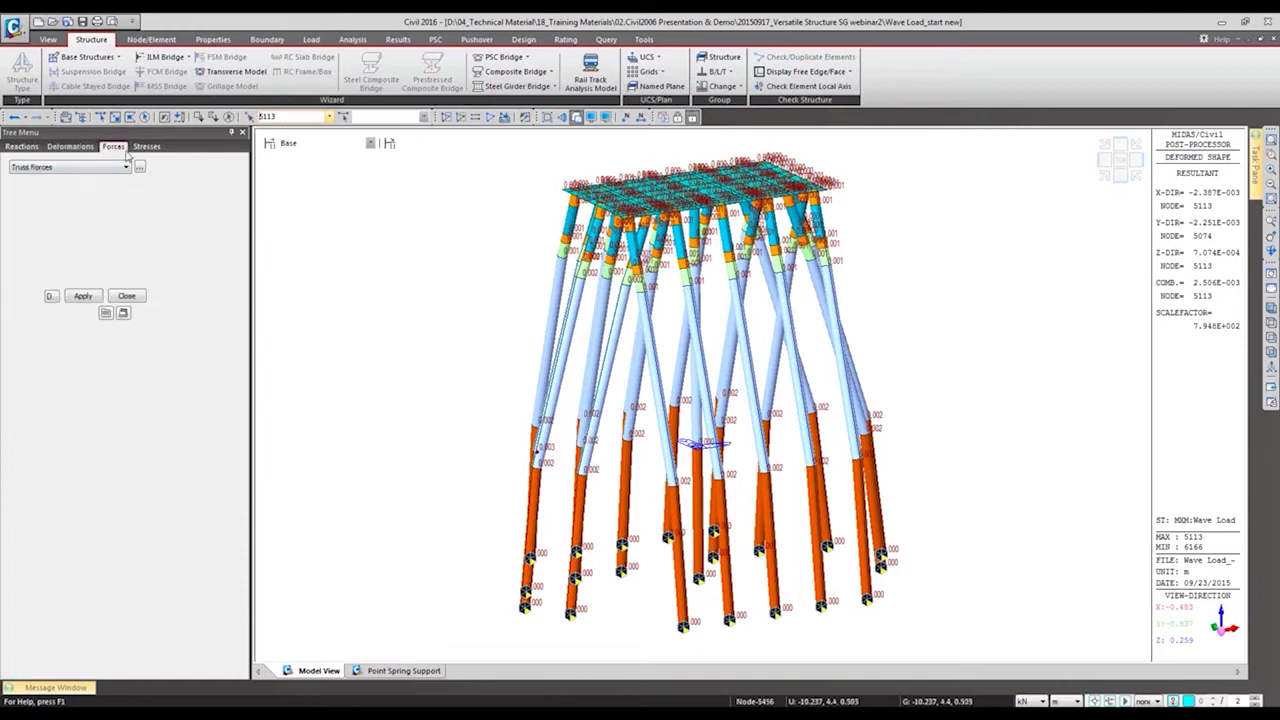
left_click(63, 167)
left_click(52, 205)
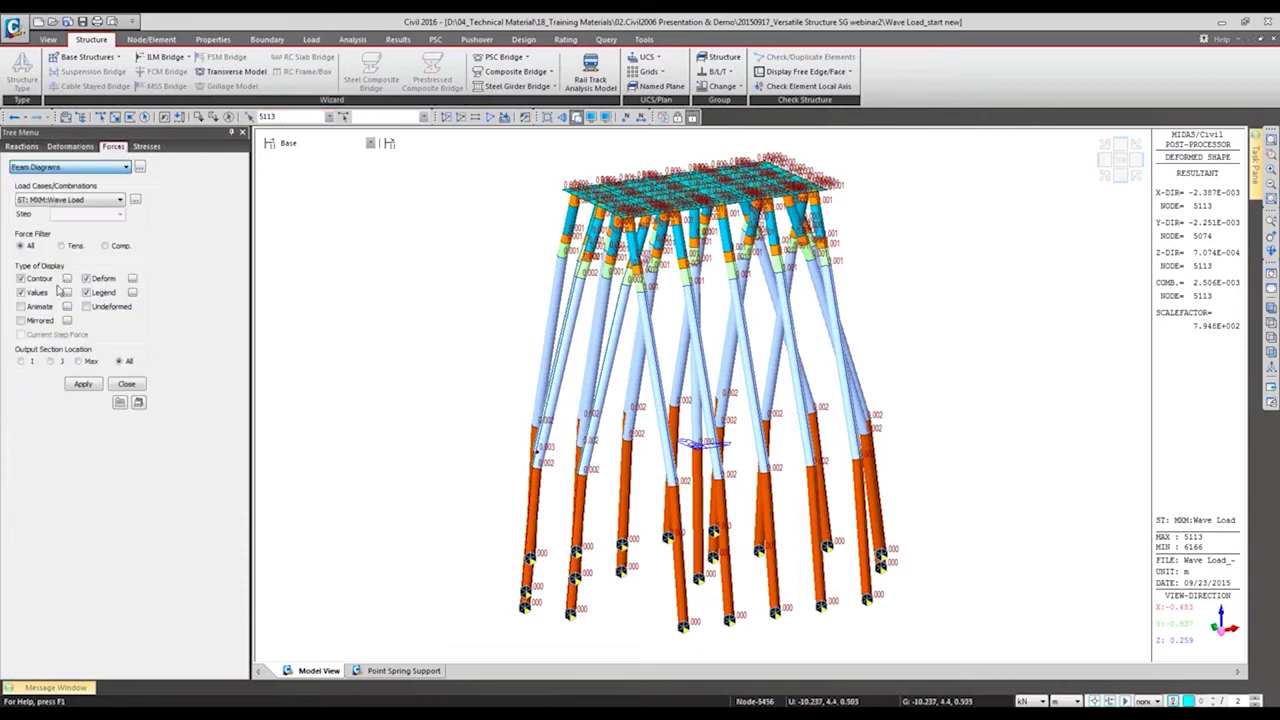
left_click(24, 278)
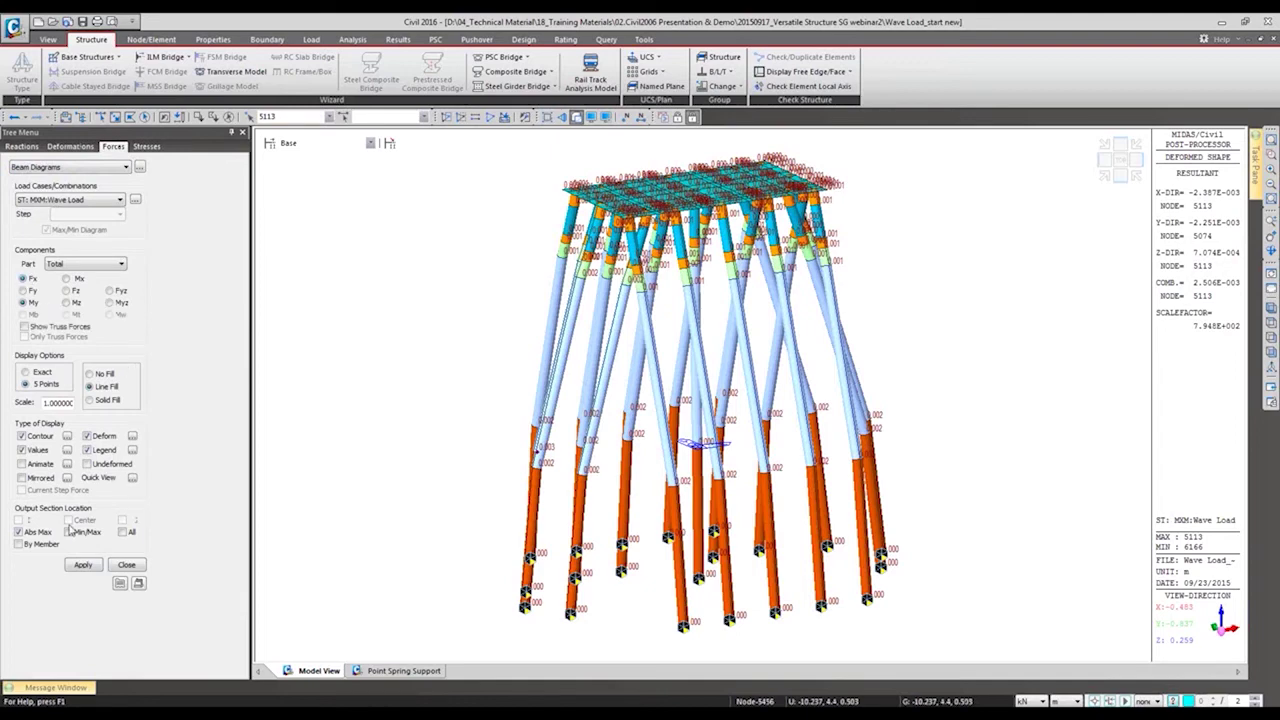
left_click(40, 455)
left_click(83, 565)
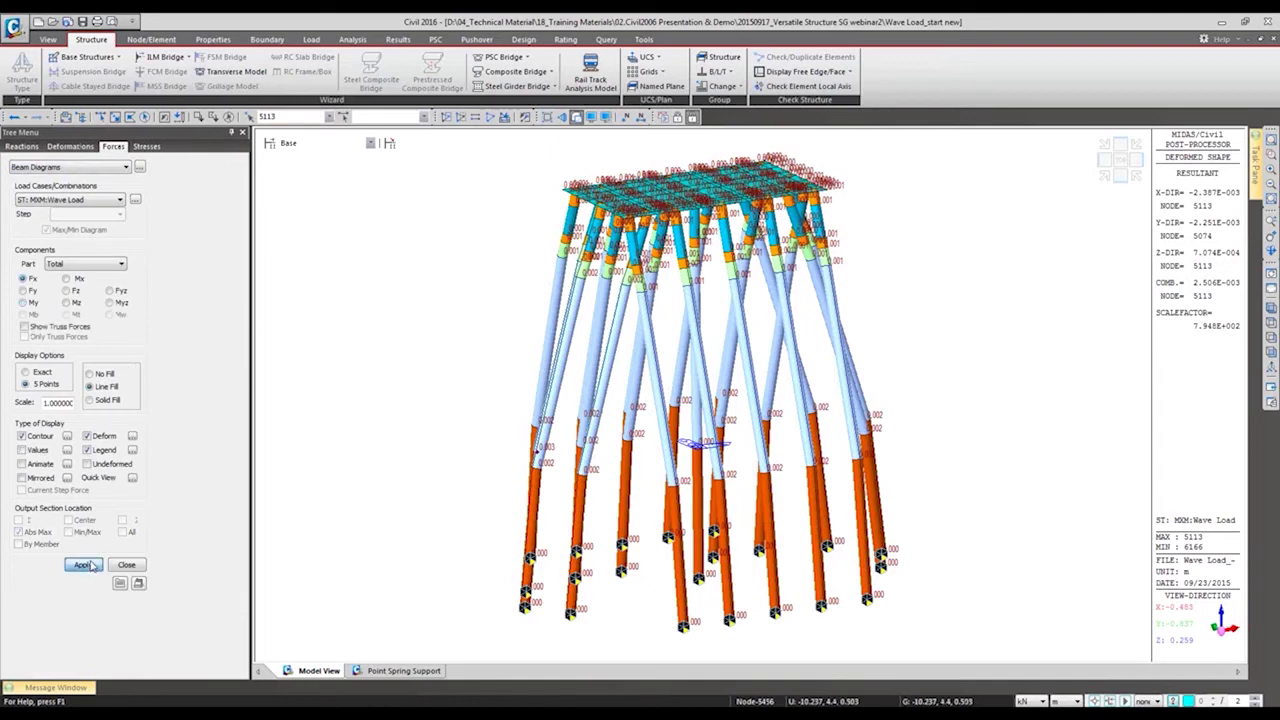
left_click(106, 404)
left_click(94, 444)
left_click(82, 566)
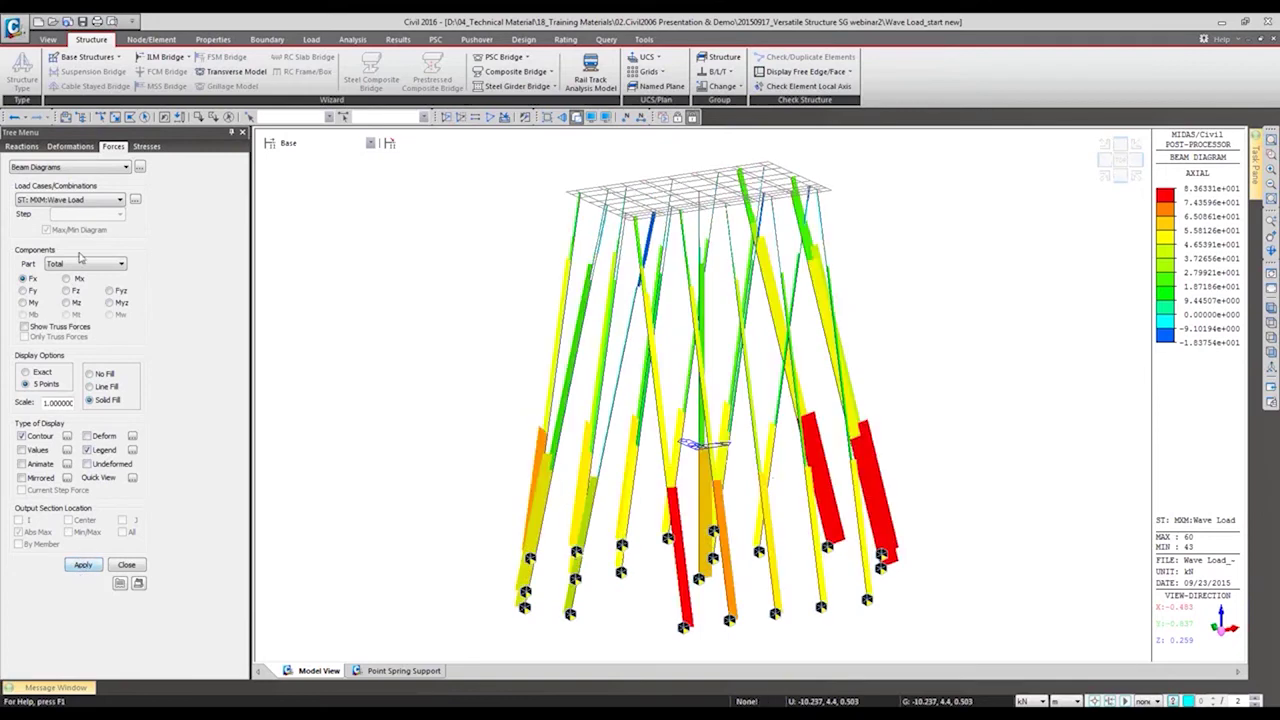
left_click(84, 565)
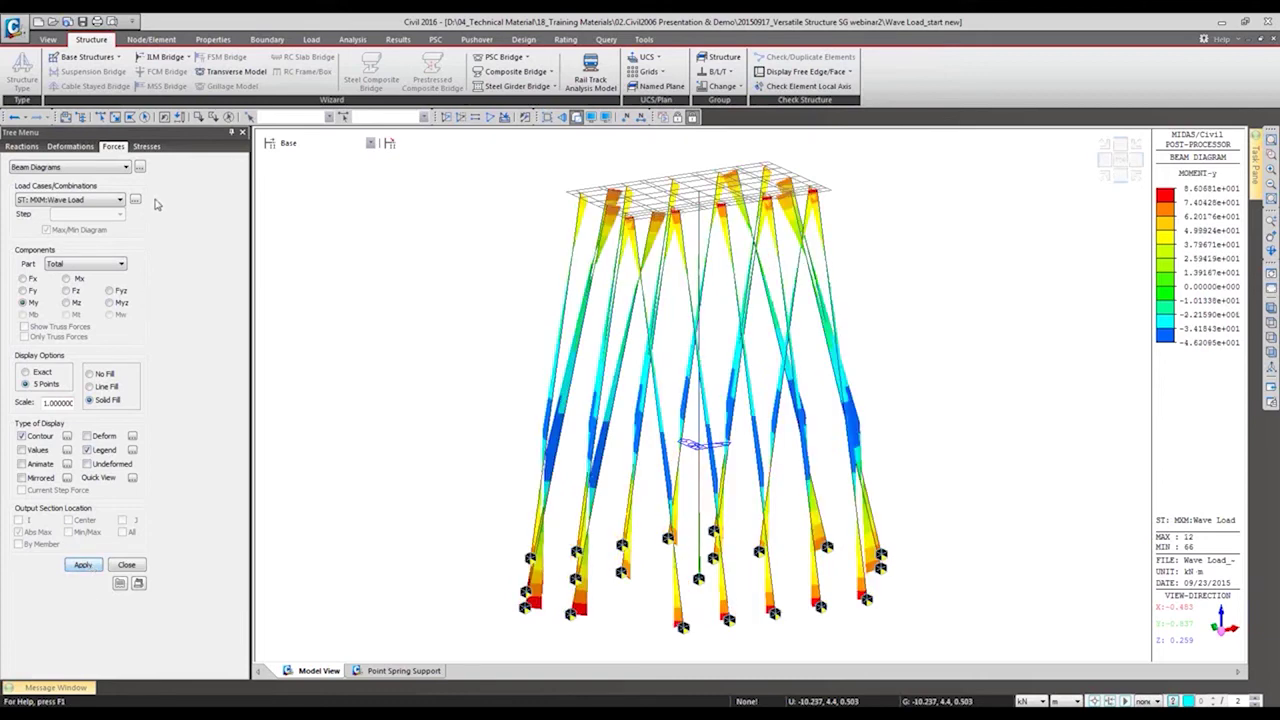
Display the DXYZ deformed shape for the THall: TH case, first as displacement and then as acceleration
left_click(63, 147)
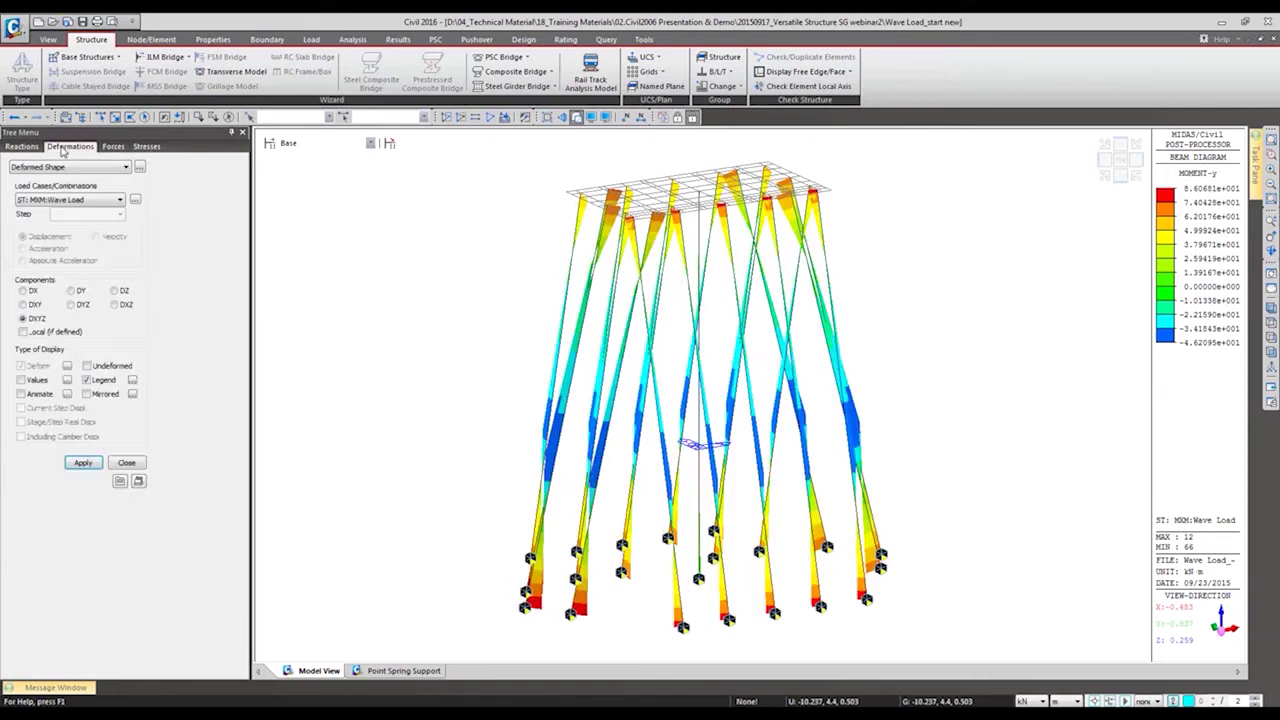
left_click(52, 200)
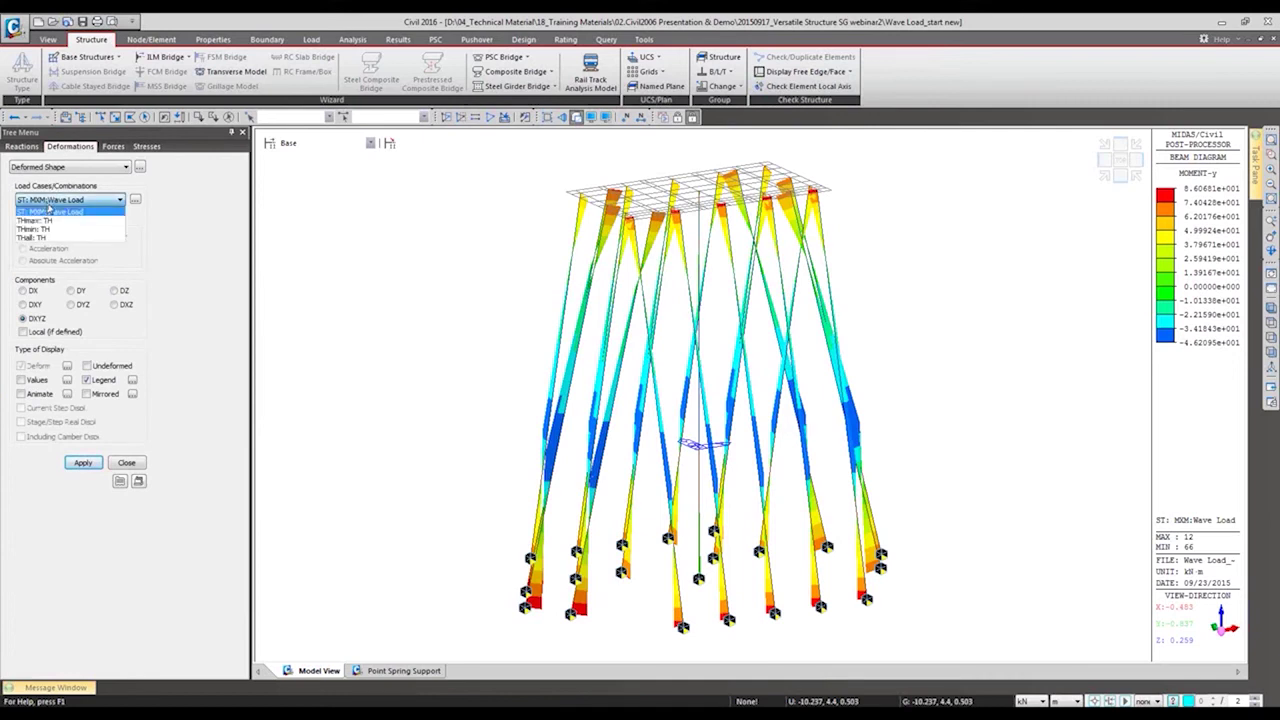
left_click(35, 237)
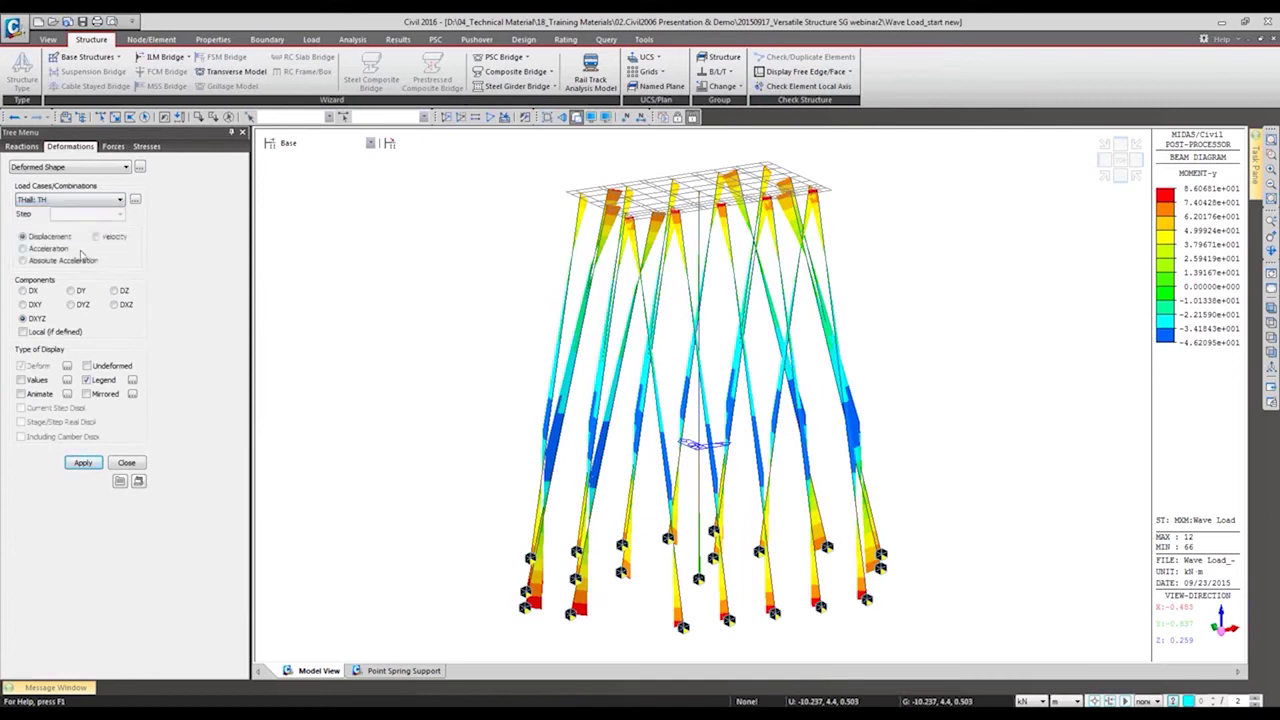
left_click(83, 463)
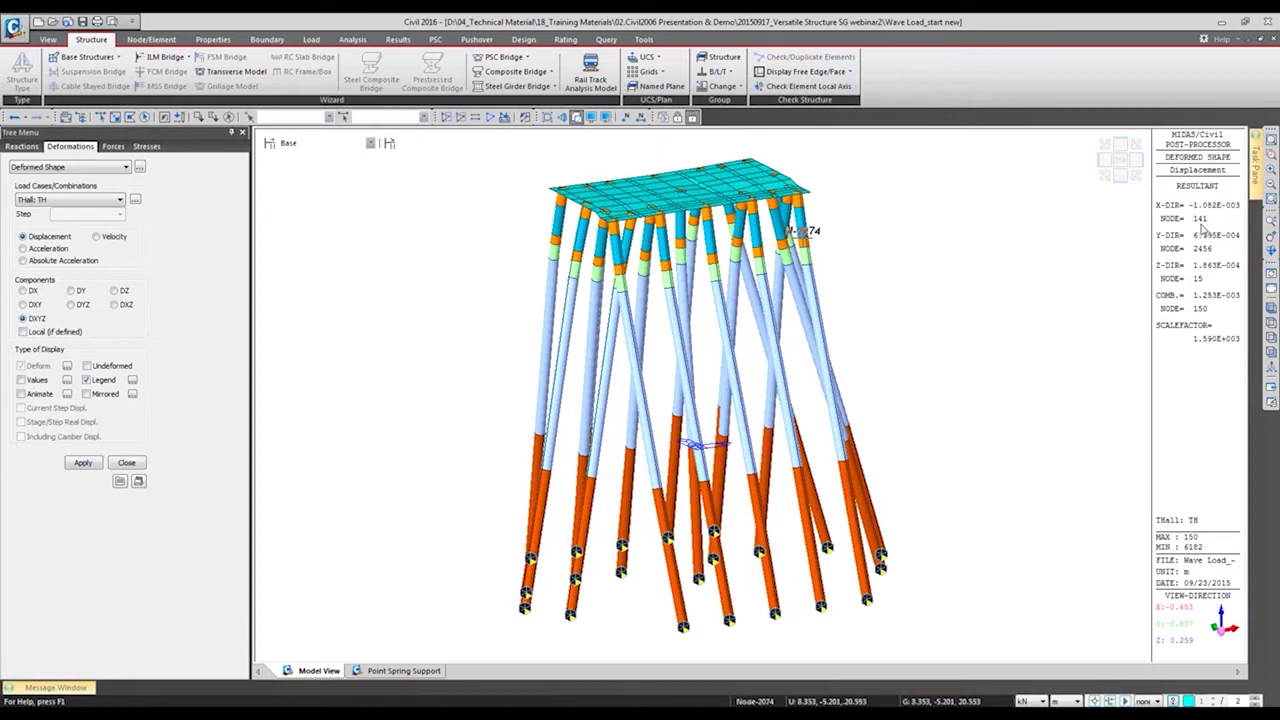
left_click(55, 252)
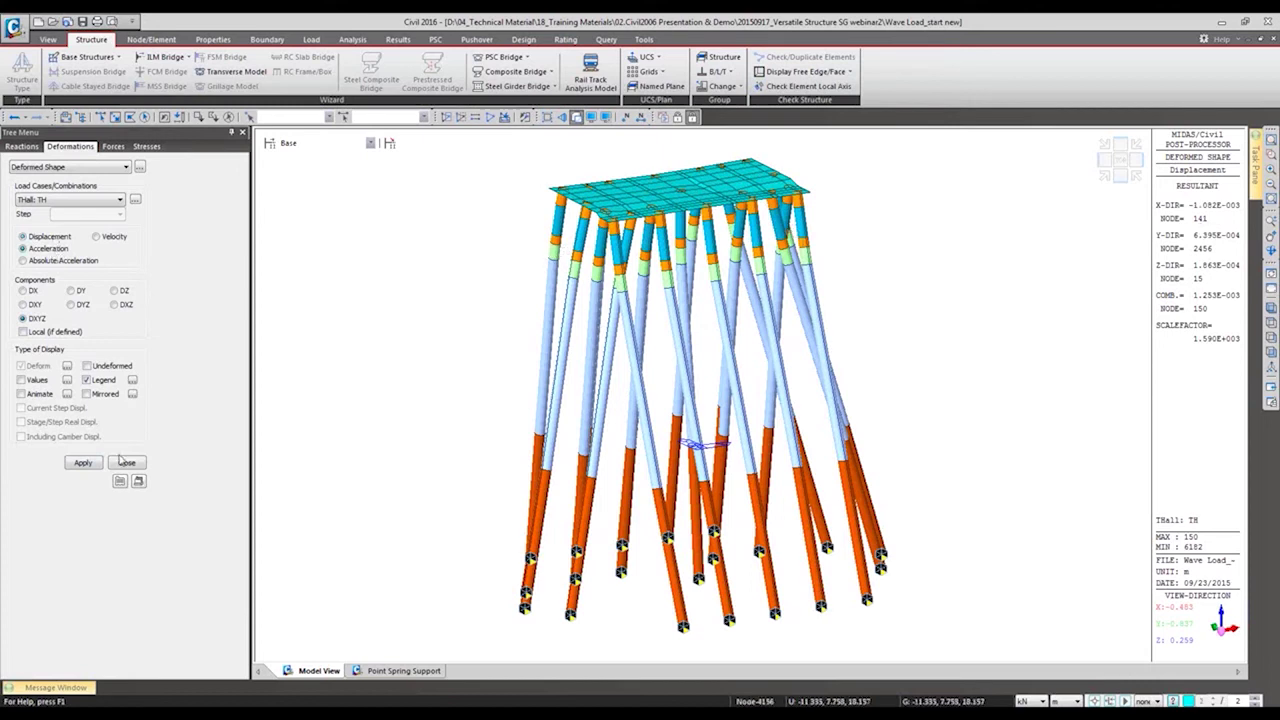
left_click(83, 462)
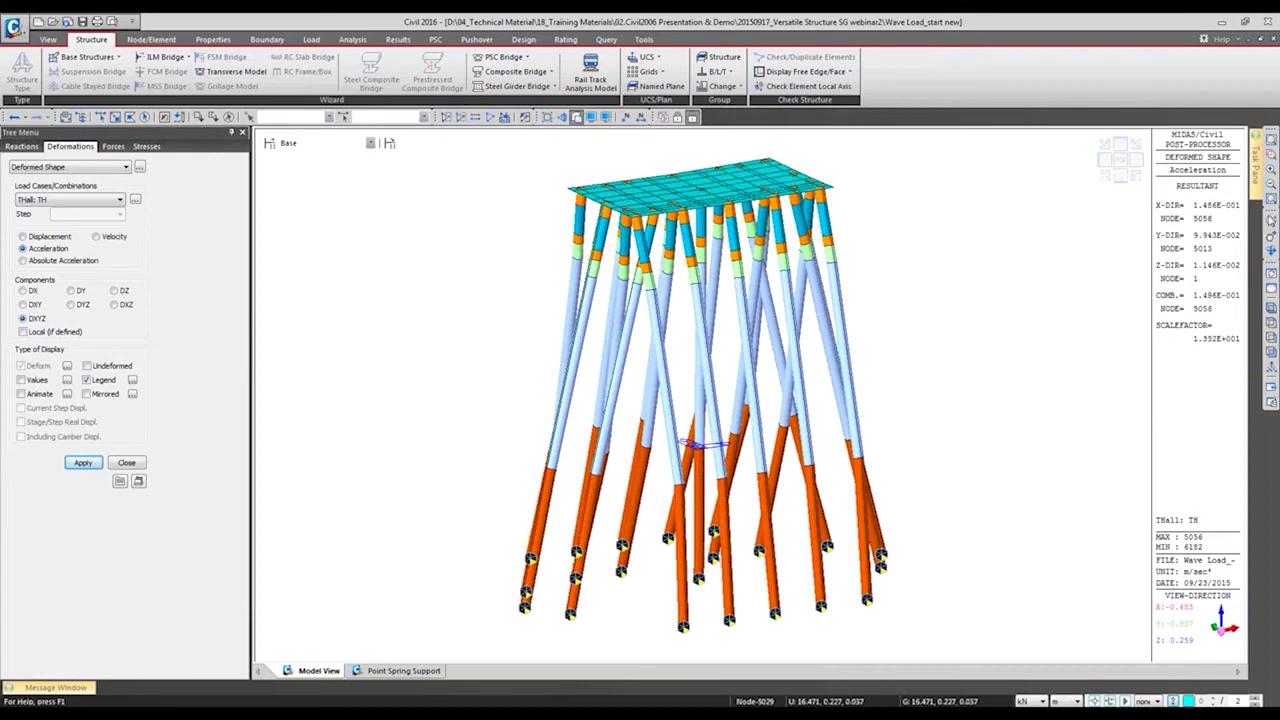
Define the time history graph function Disp 141 for the DX displacement of node 141 relative to ground, using load case TH
left_click(390, 40)
left_click(575, 76)
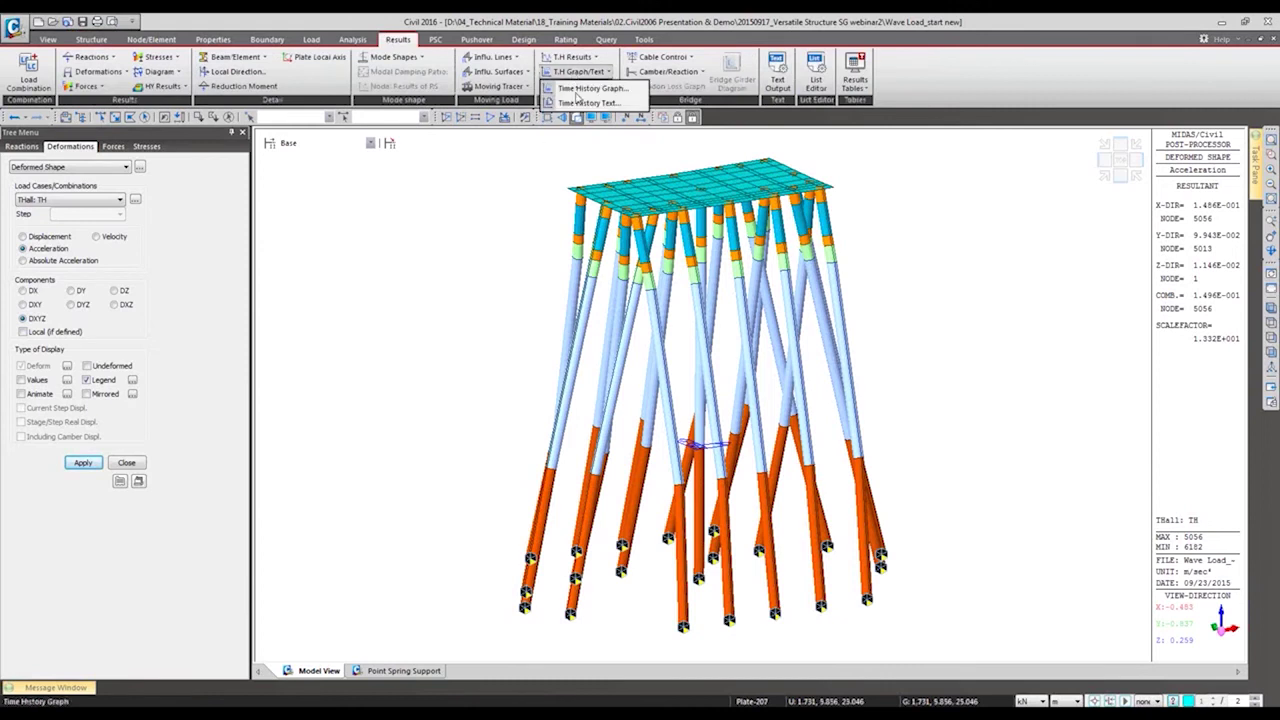
left_click(585, 87)
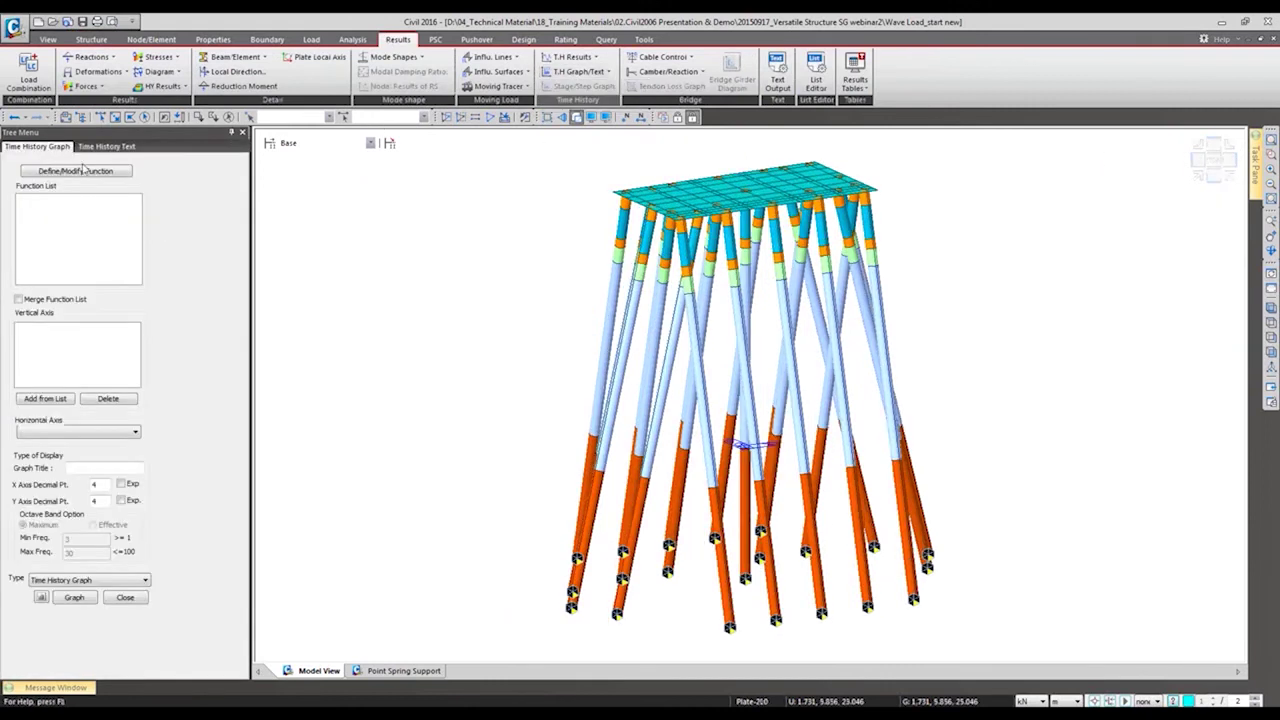
left_click(87, 170)
left_click(42, 244)
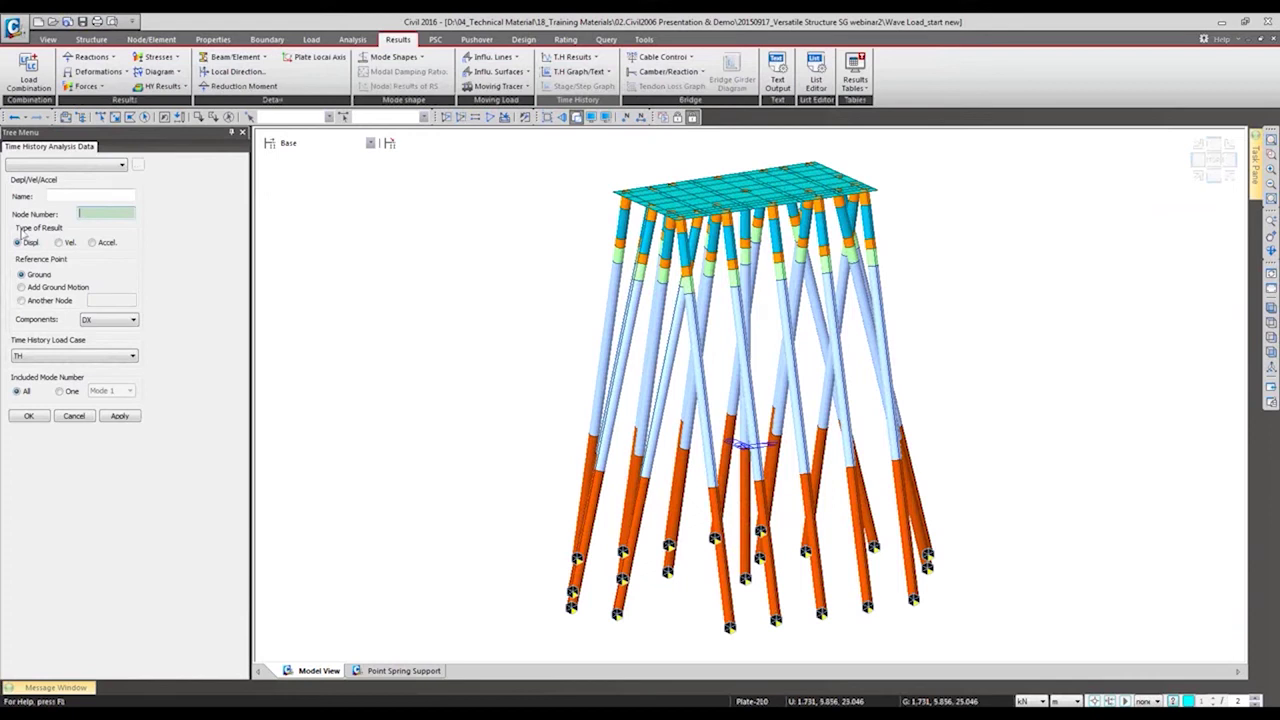
type("141")
left_click(63, 195)
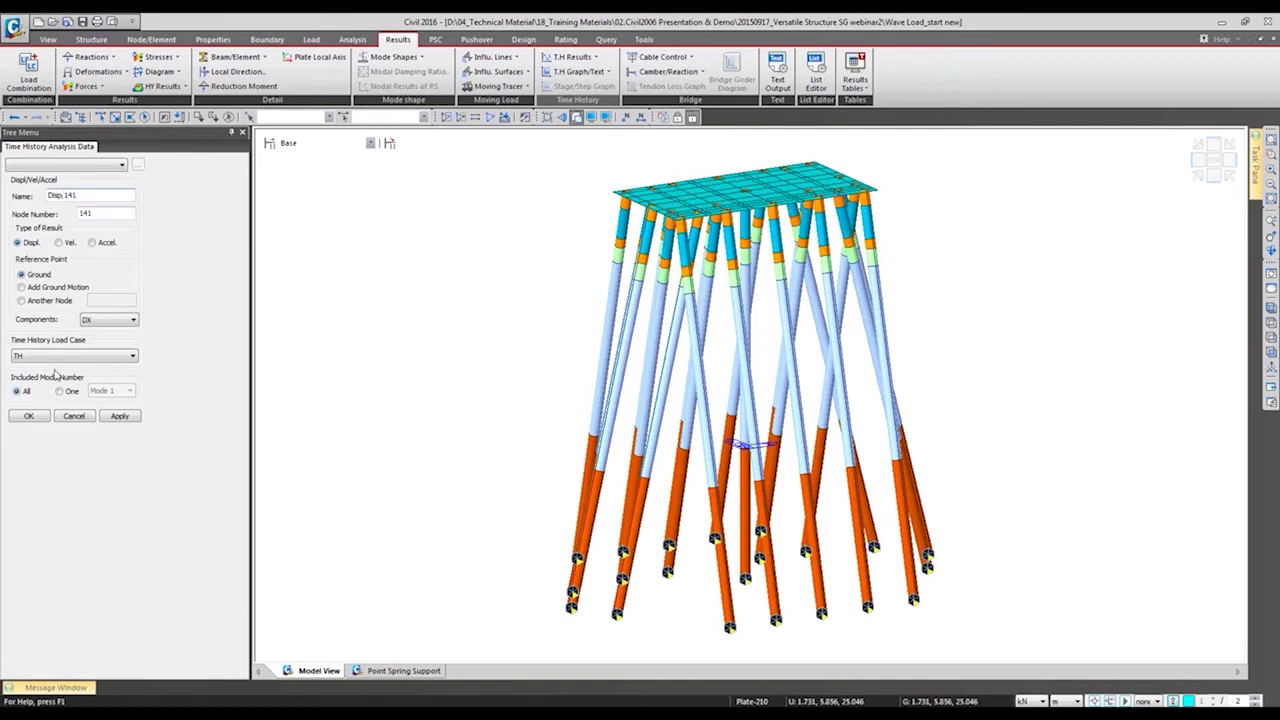
left_click(119, 415)
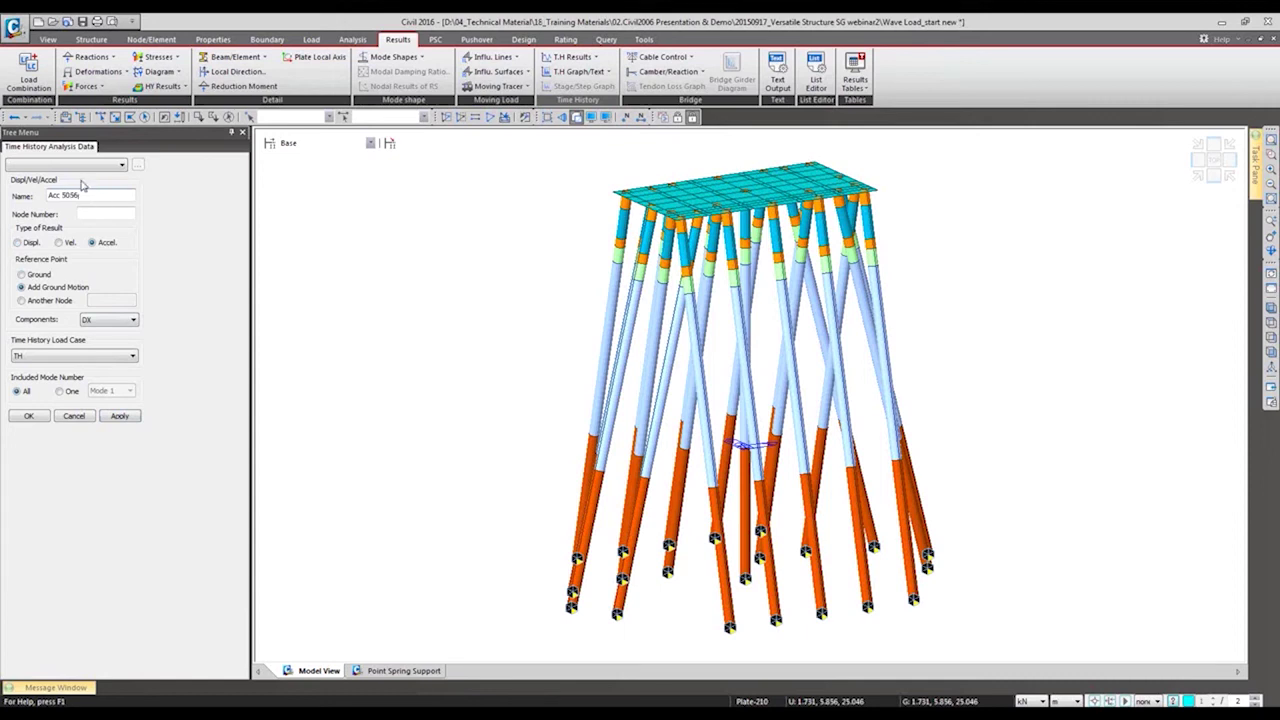
Define the time history function Acc 5056 for the acceleration of node 5056 with ground motion added, using load case TH
left_click(106, 213)
type("5055")
key("Tab")
left_click(111, 322)
left_click(28, 415)
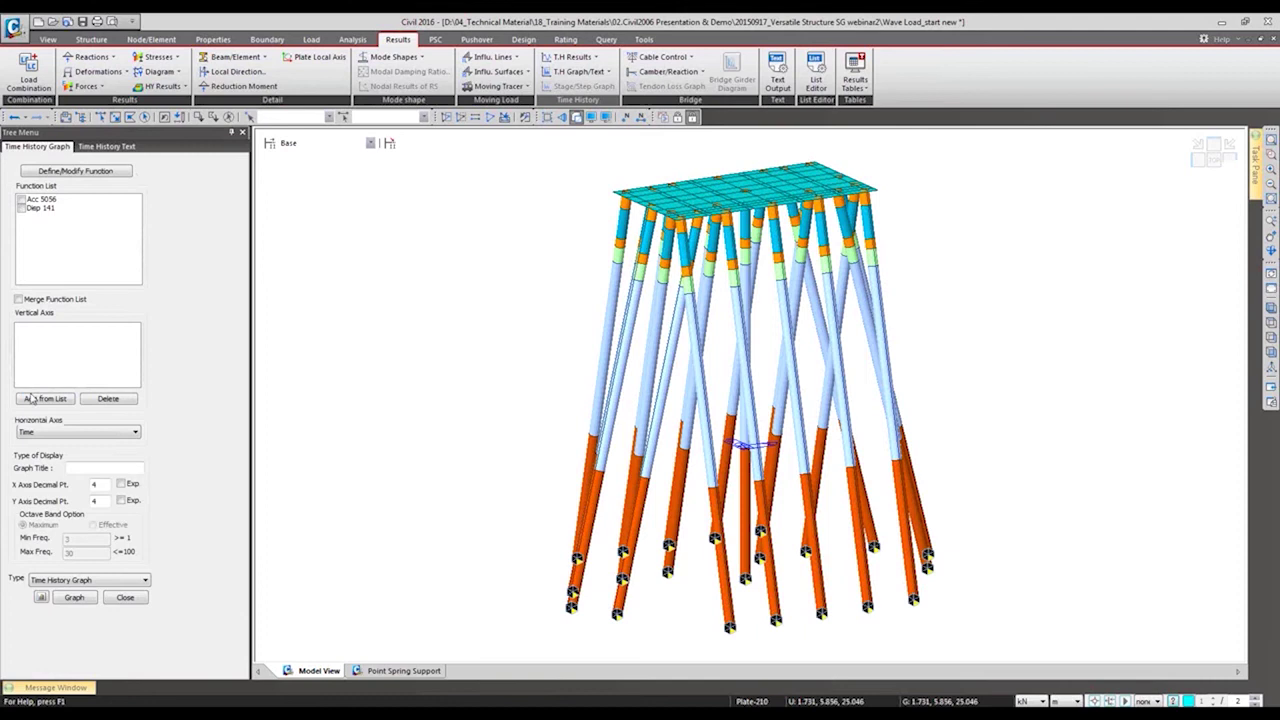
Plot Disp 141 against time with 1 decimal place on both axes and maximize the graph
left_click(22, 208)
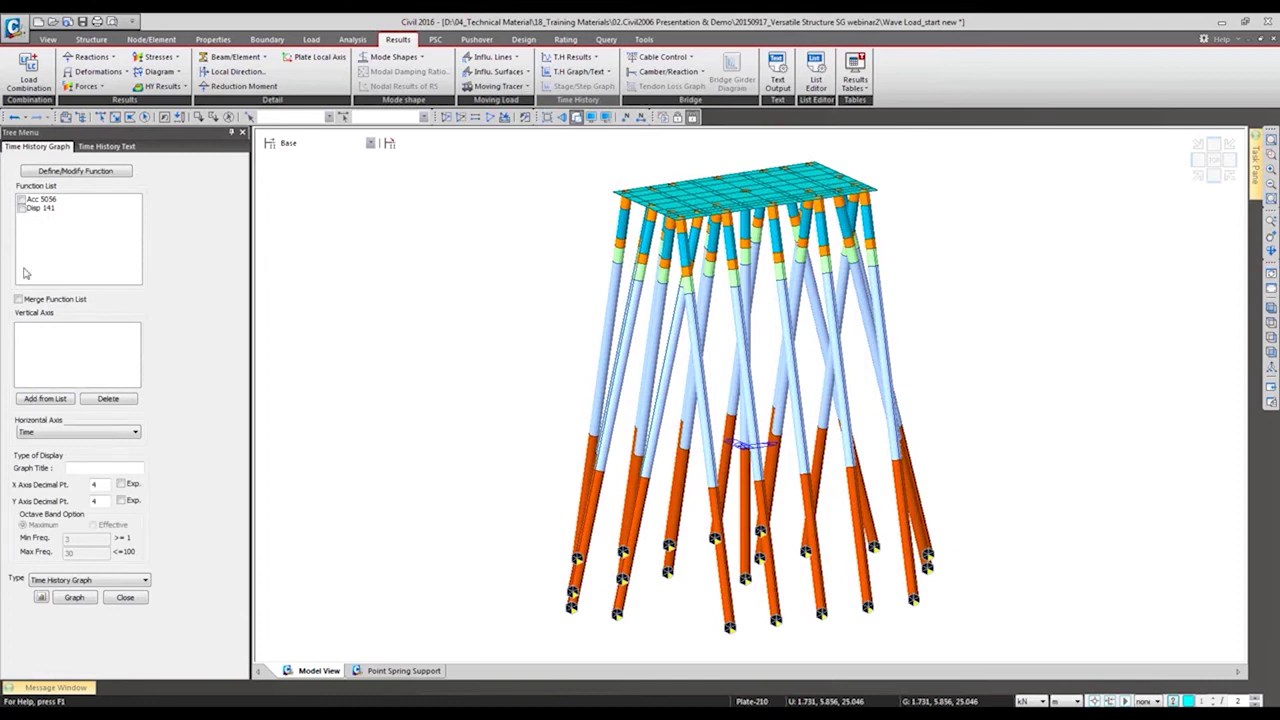
left_click(43, 399)
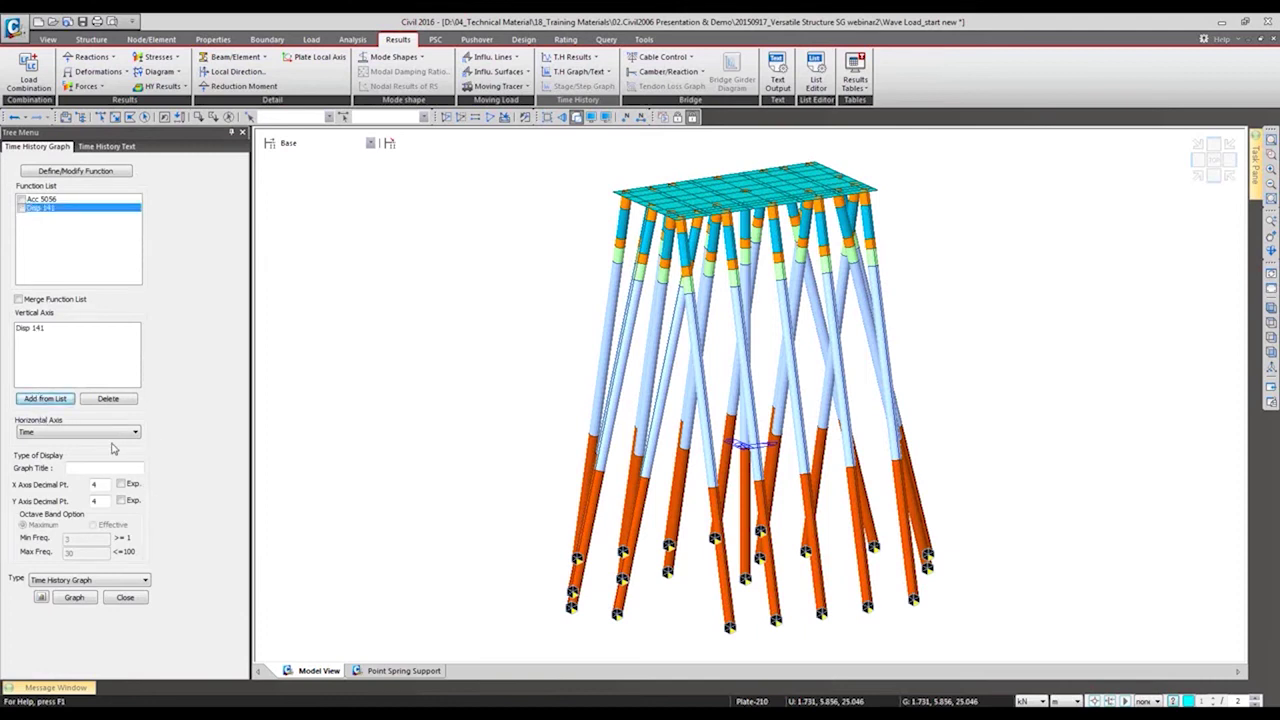
double_click(99, 485)
type("1")
key("Tab")
type("1")
left_click(75, 597)
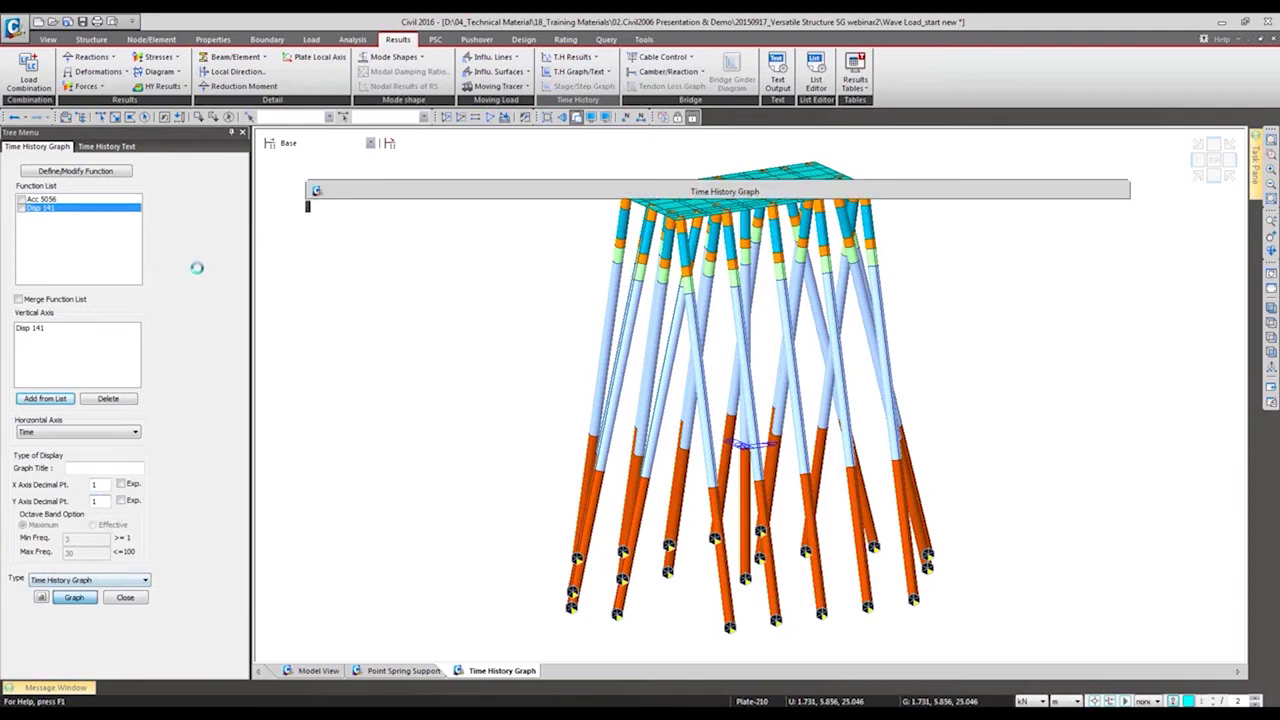
left_click(1104, 190)
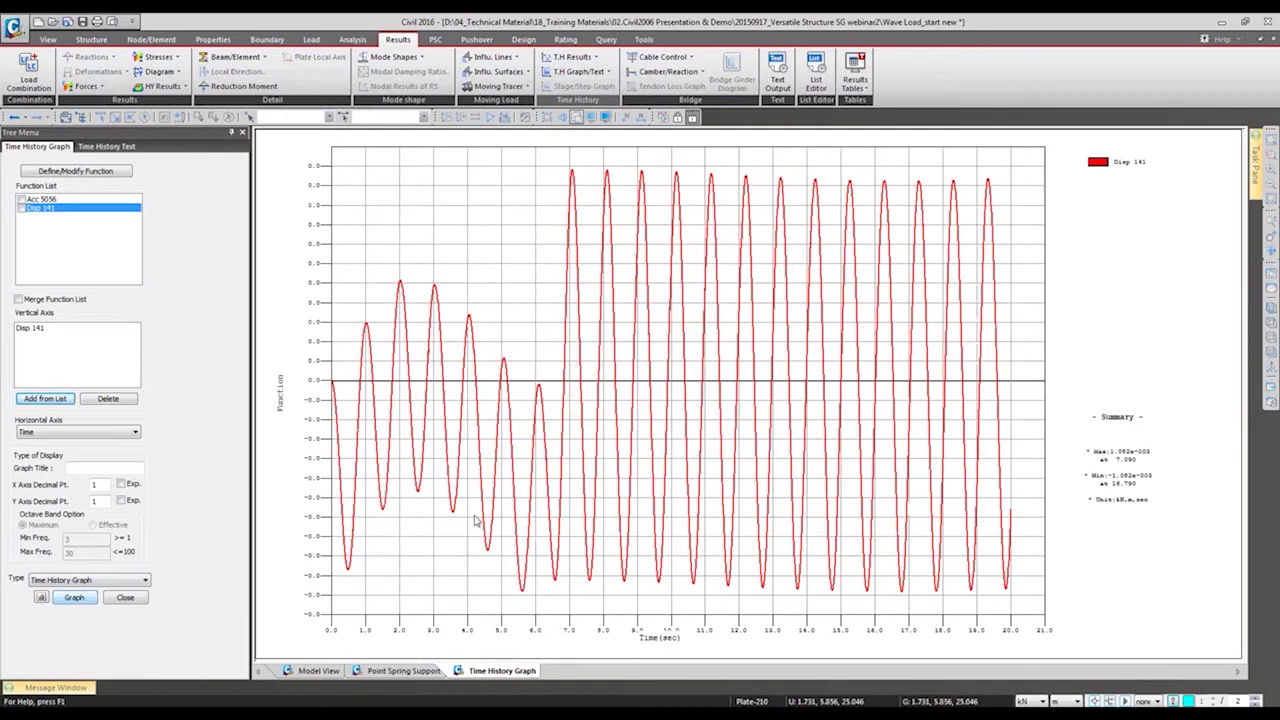
Set the Y axis to 3 decimal places and plot the Disp 141 graph again
left_click_drag(99, 498, 83, 505)
type("3")
left_click(74, 597)
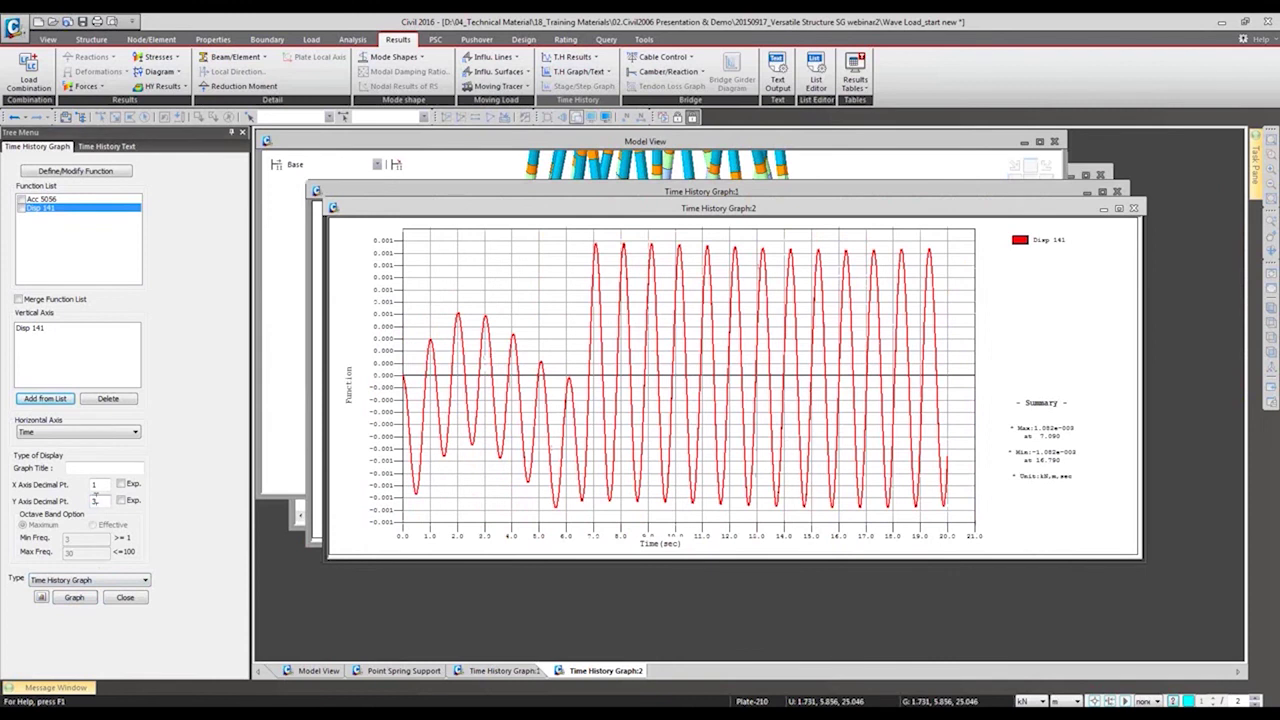
Replace Disp 141 with Acc 5056 on the vertical axis, plot its time history graph and maximize it
left_click(30, 328)
left_click(97, 398)
left_click(35, 201)
left_click(40, 400)
left_click(74, 597)
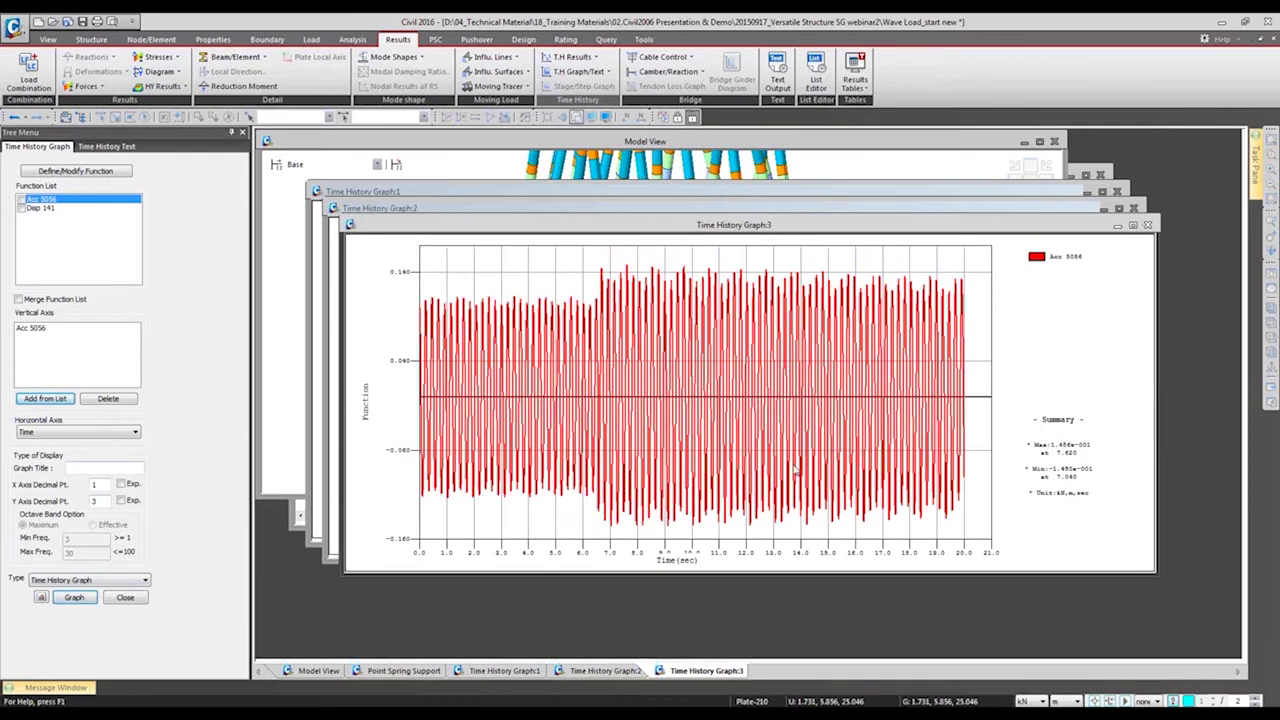
double_click(720, 225)
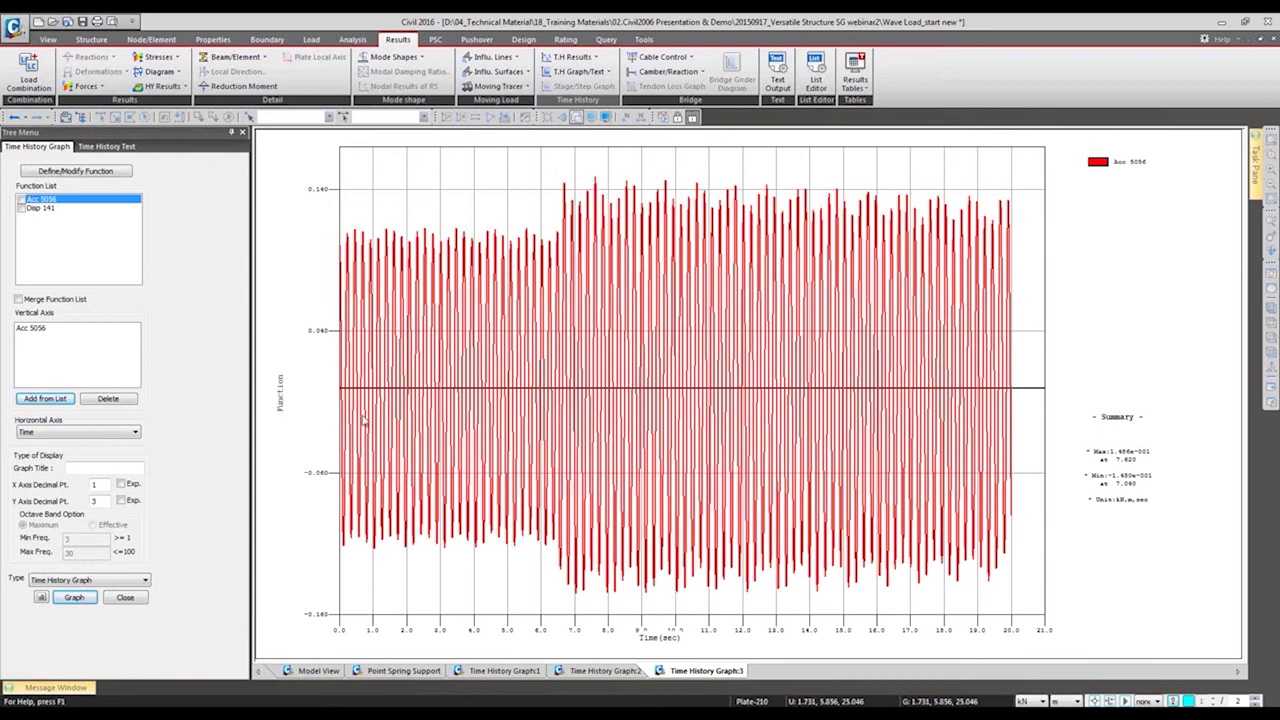
Convert the Acc 5056 graph from time to frequency, and return to the model view with the graph settings closed
right_click(590, 372)
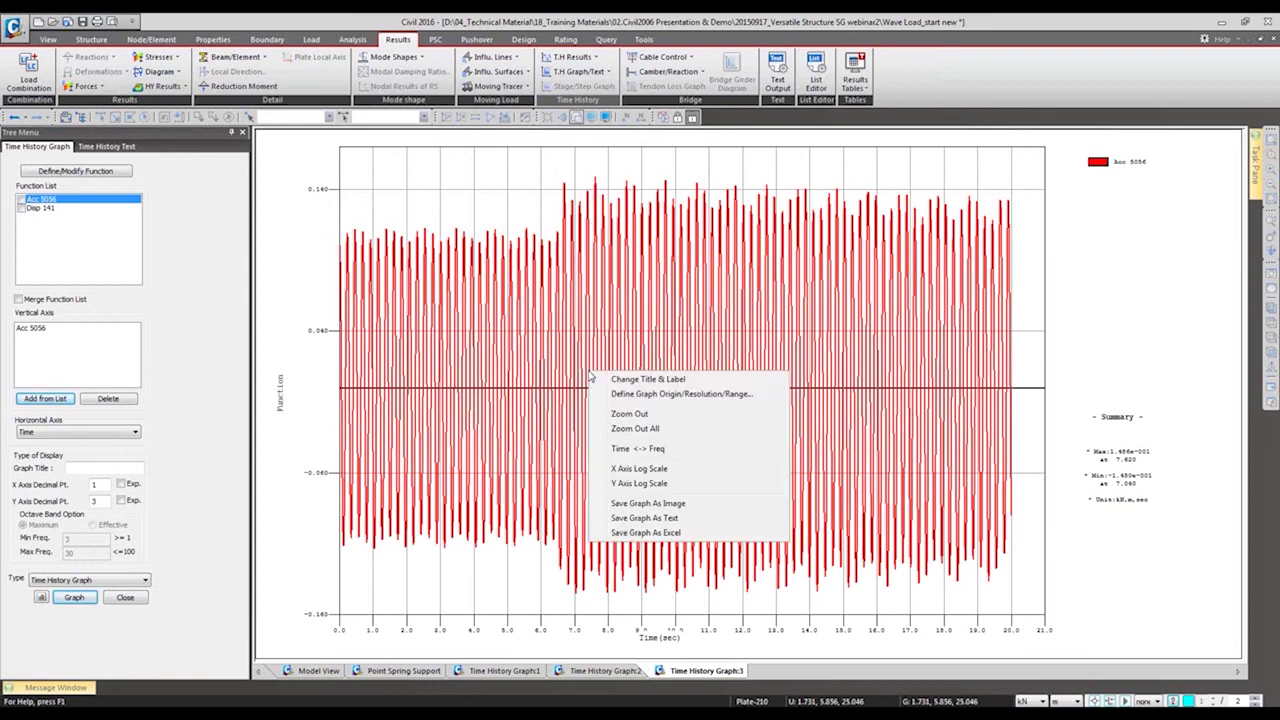
left_click(632, 449)
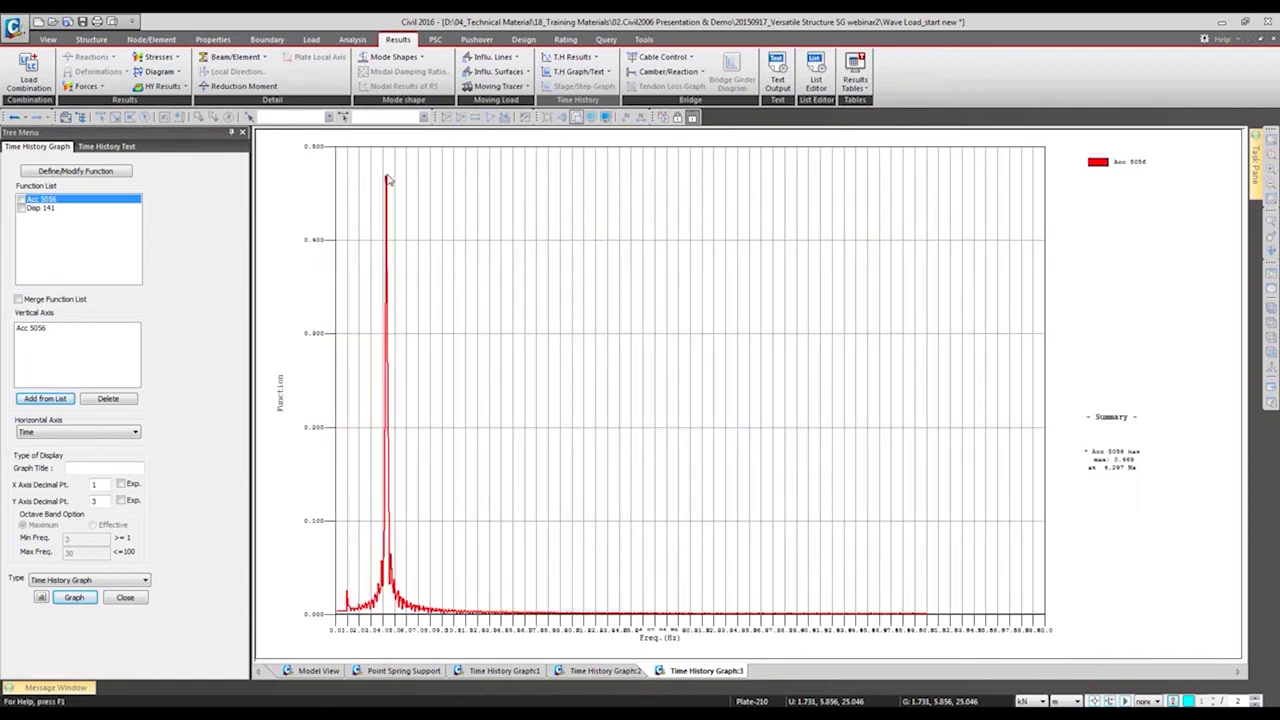
mouse_move(388, 181)
left_click(316, 671)
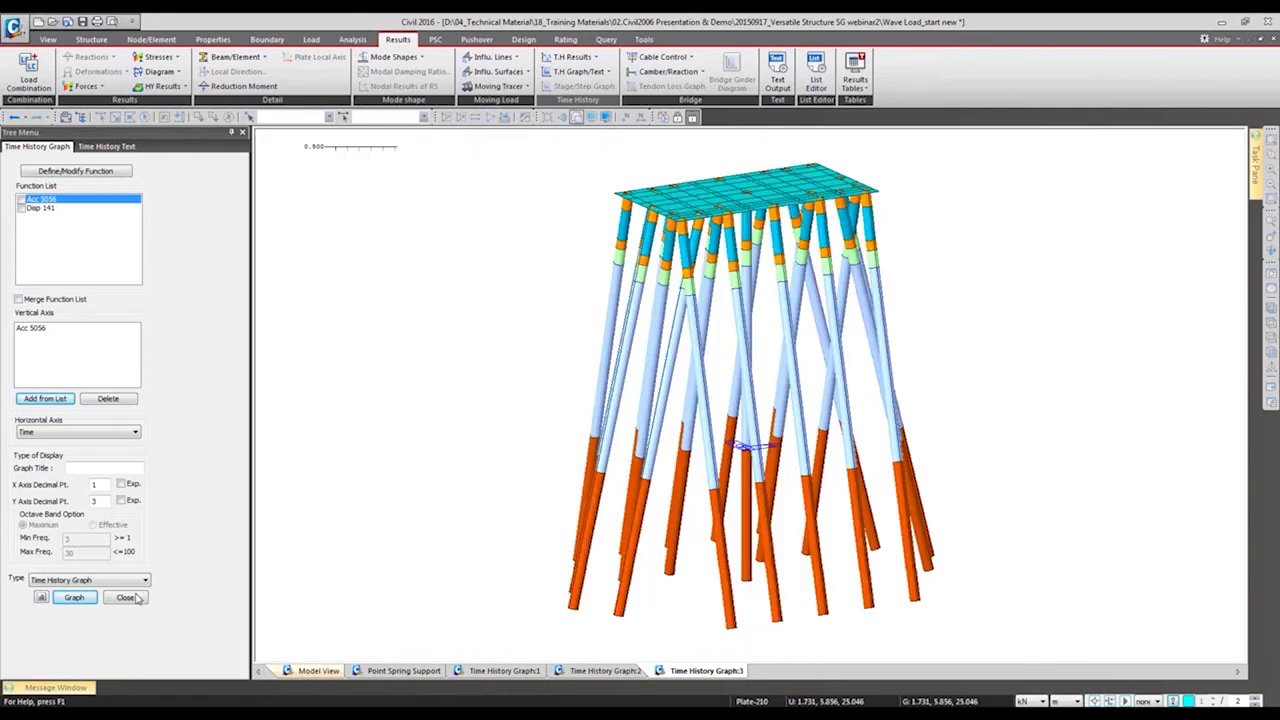
left_click(124, 598)
Collapse the Time Forcing Functions list in the works tree and switch to the PowerPoint slide show
left_click(22, 363)
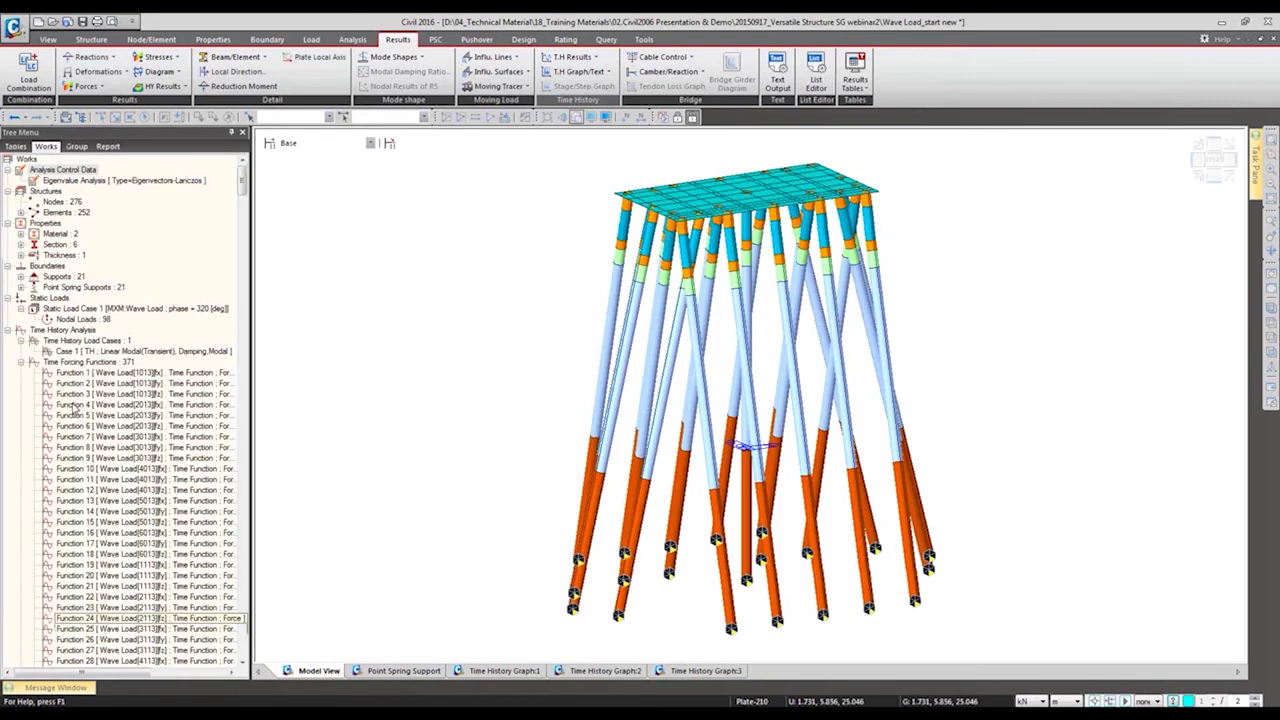
left_click(22, 363)
key("alt+Tab")
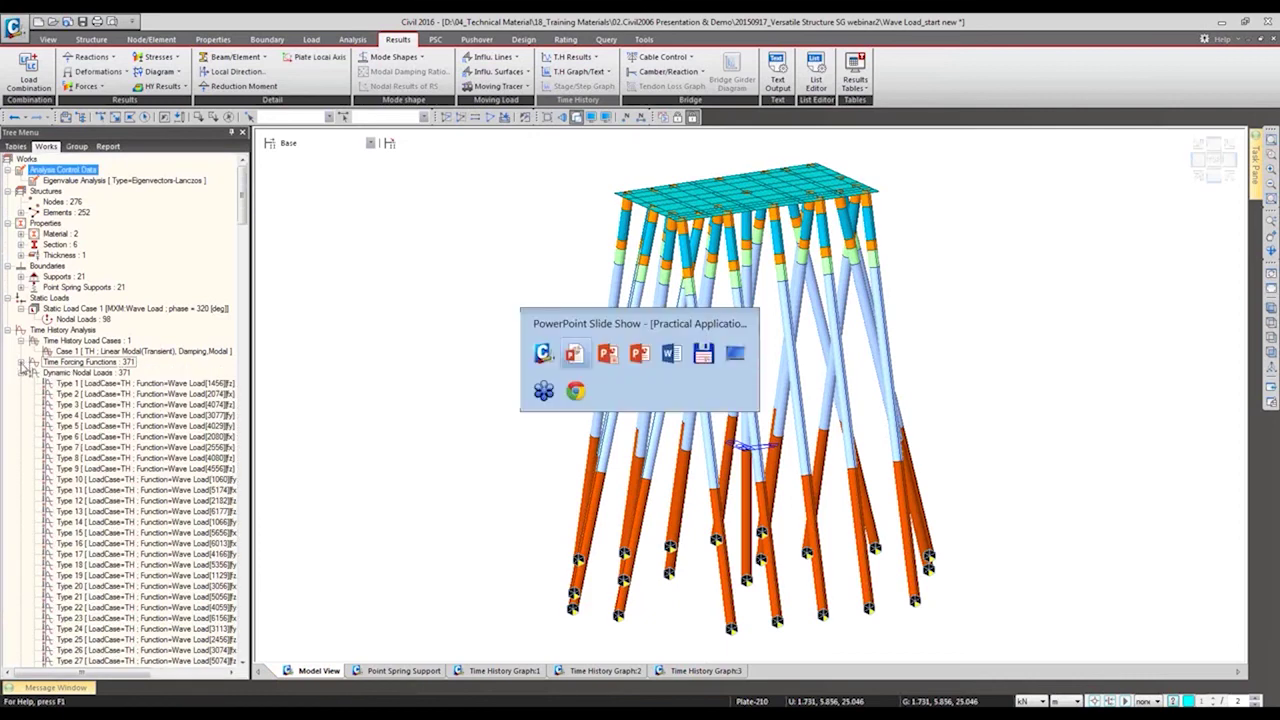